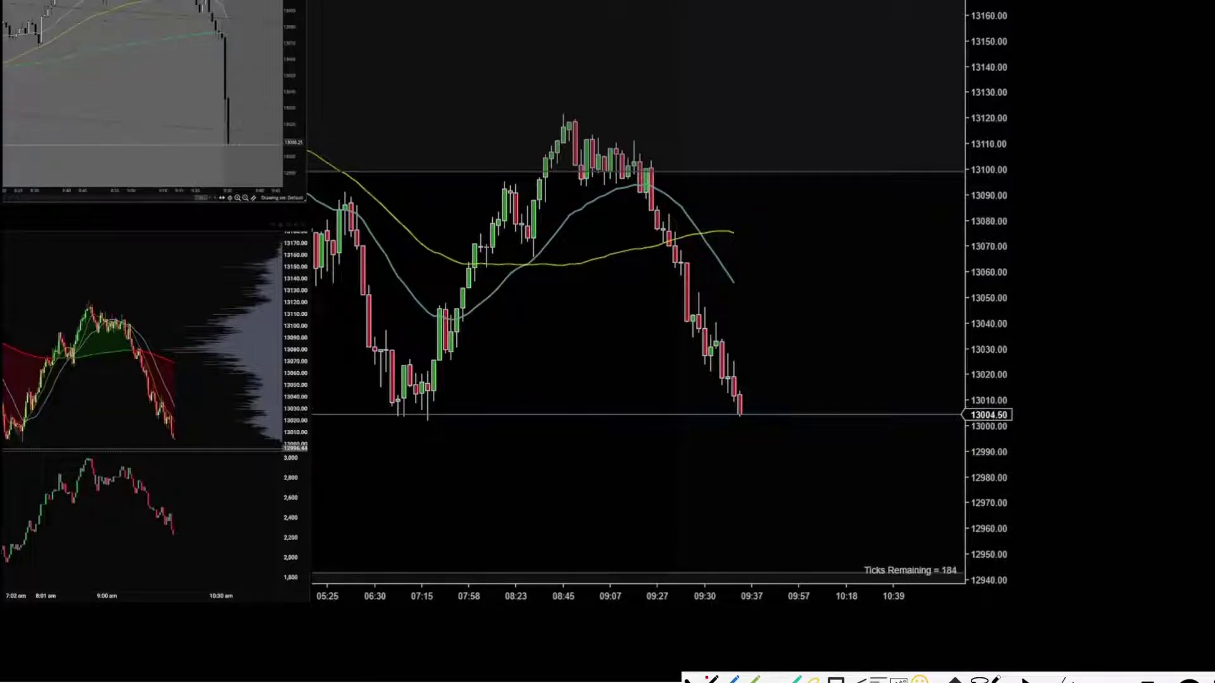
Draw a trend channel from the 09:32 low to the 08:23 high, parallel across the highs, circling key bars
scroll(690, 266, down, 2)
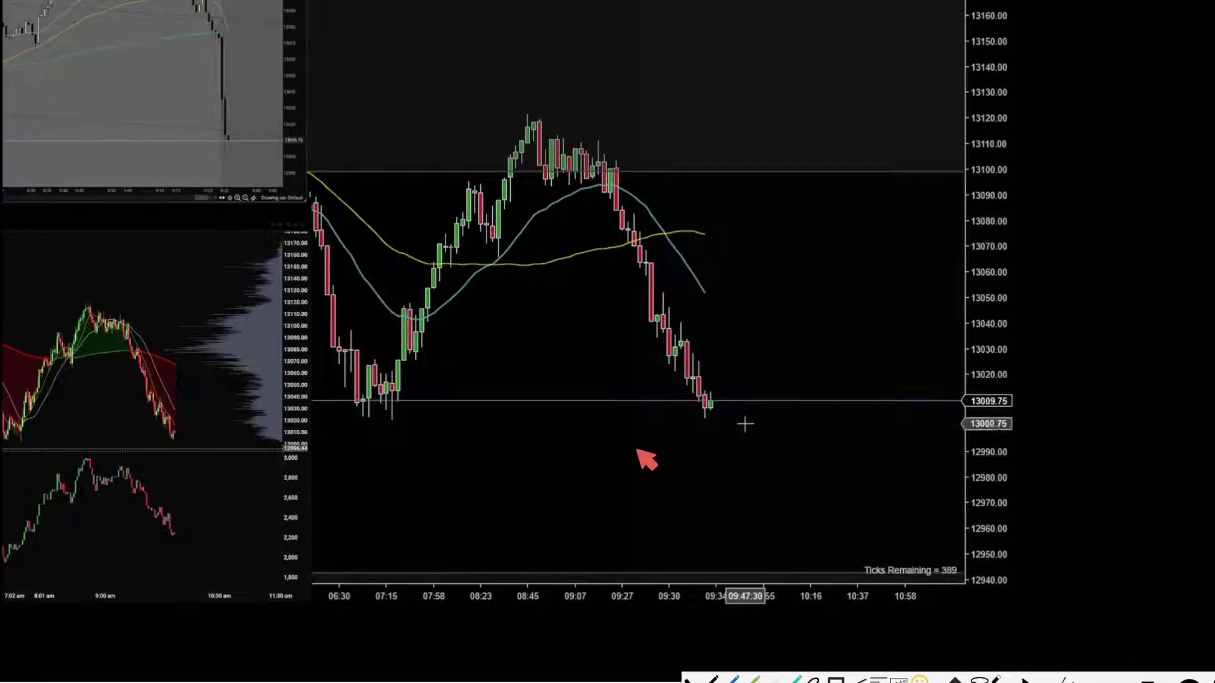
mouse_move(582, 159)
mouse_down()
mouse_move(624, 212)
mouse_move(687, 412)
mouse_up()
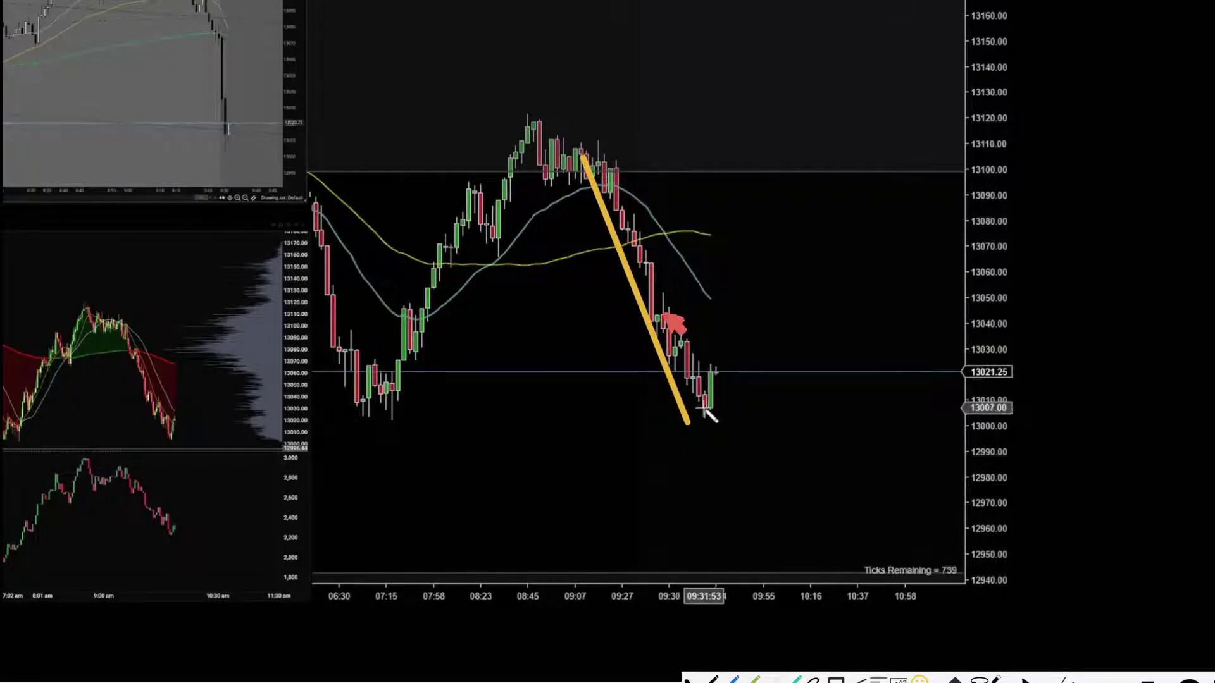
click(704, 409)
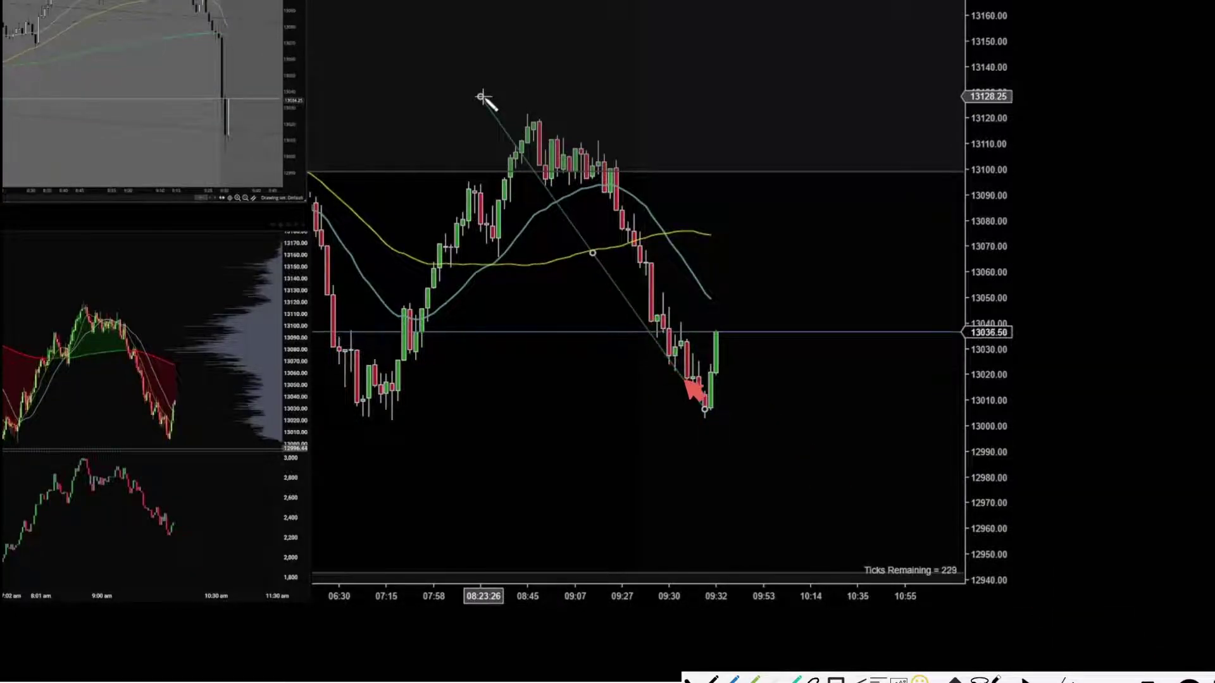
click(481, 96)
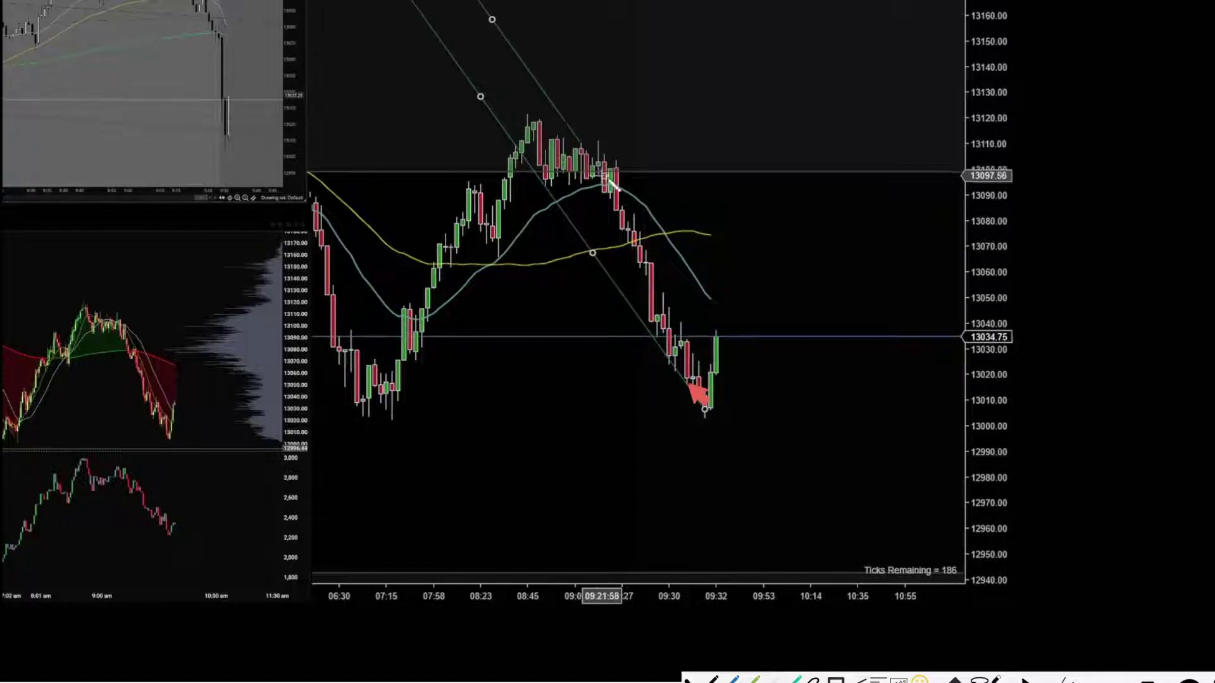
click(833, 464)
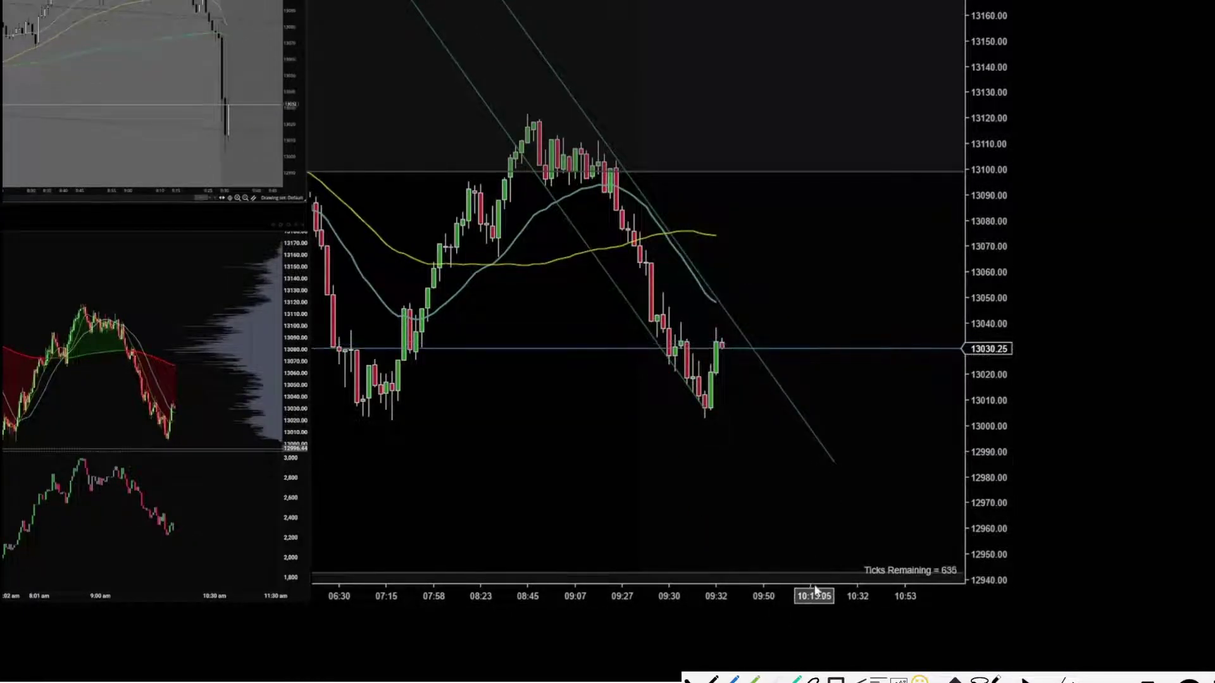
drag(627, 309, 753, 454)
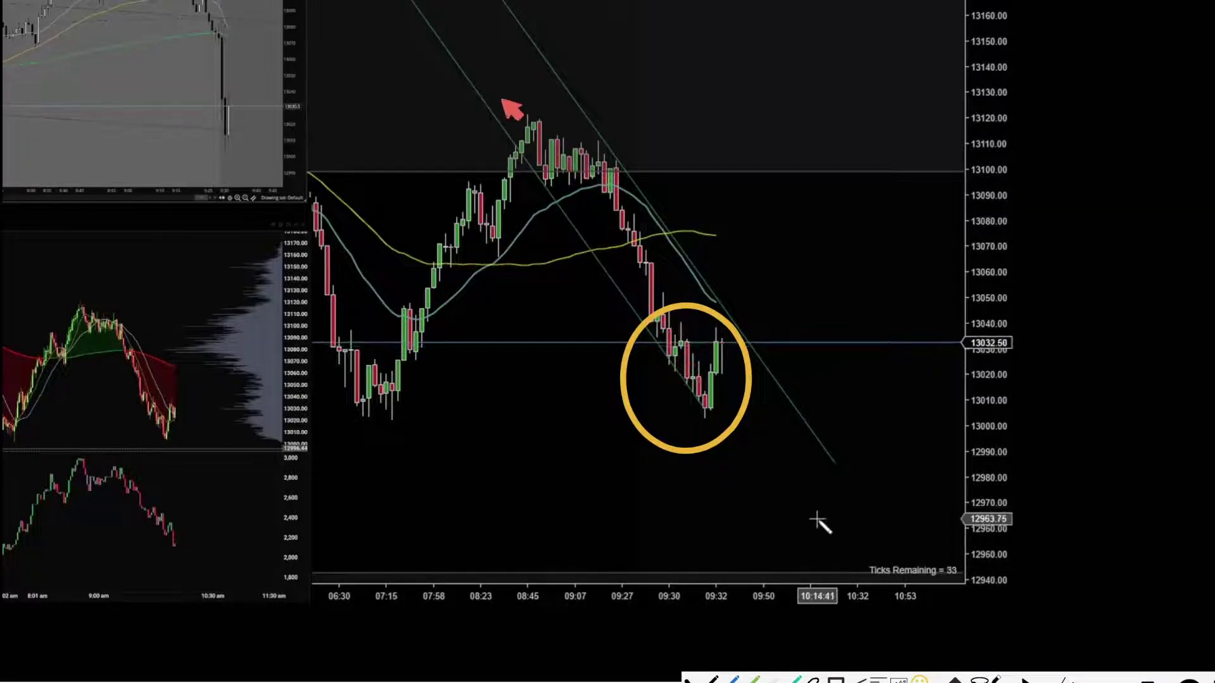
drag(479, 110, 578, 229)
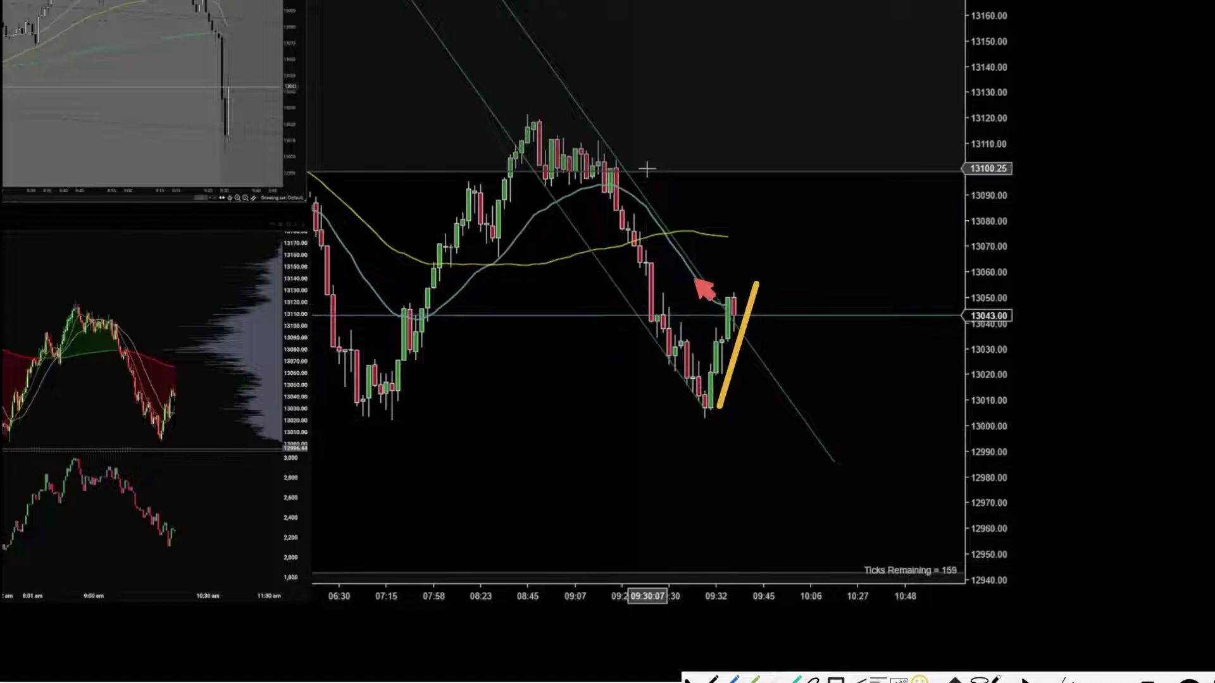
Place a 1-contract sell limit at 13100.25, drop it to 13041.50, then add one at 13123.75
click(651, 170)
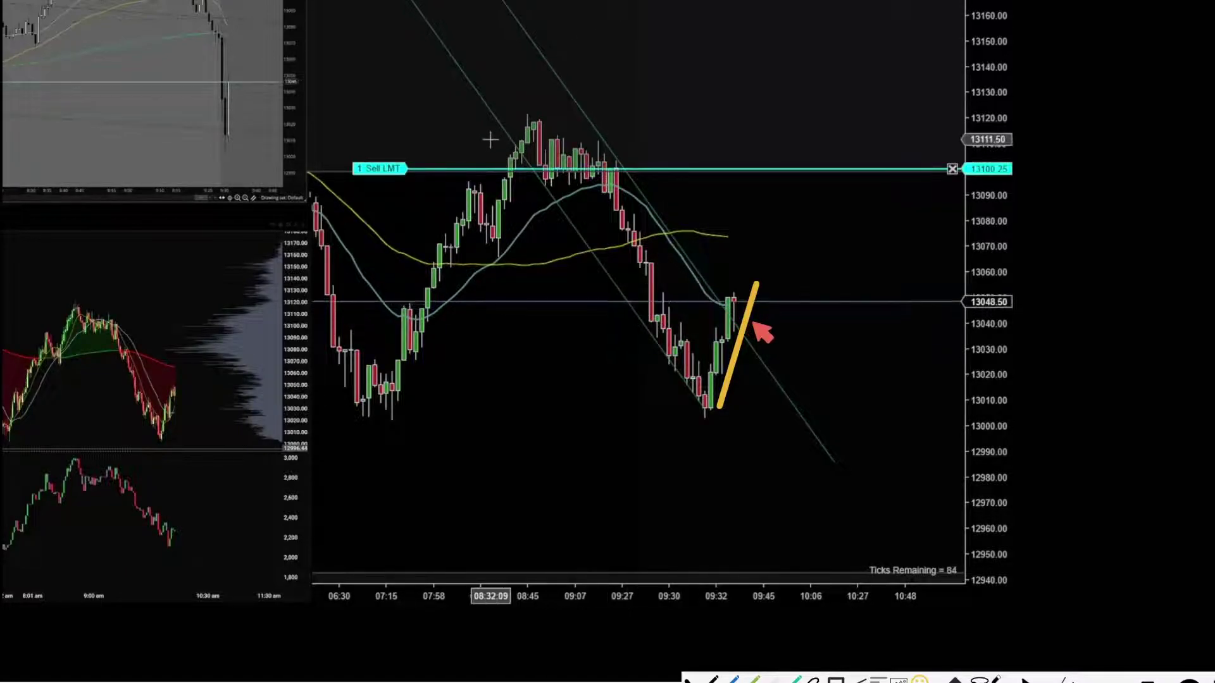
mouse_move(380, 169)
mouse_down()
mouse_move(384, 206)
mouse_move(393, 153)
mouse_up()
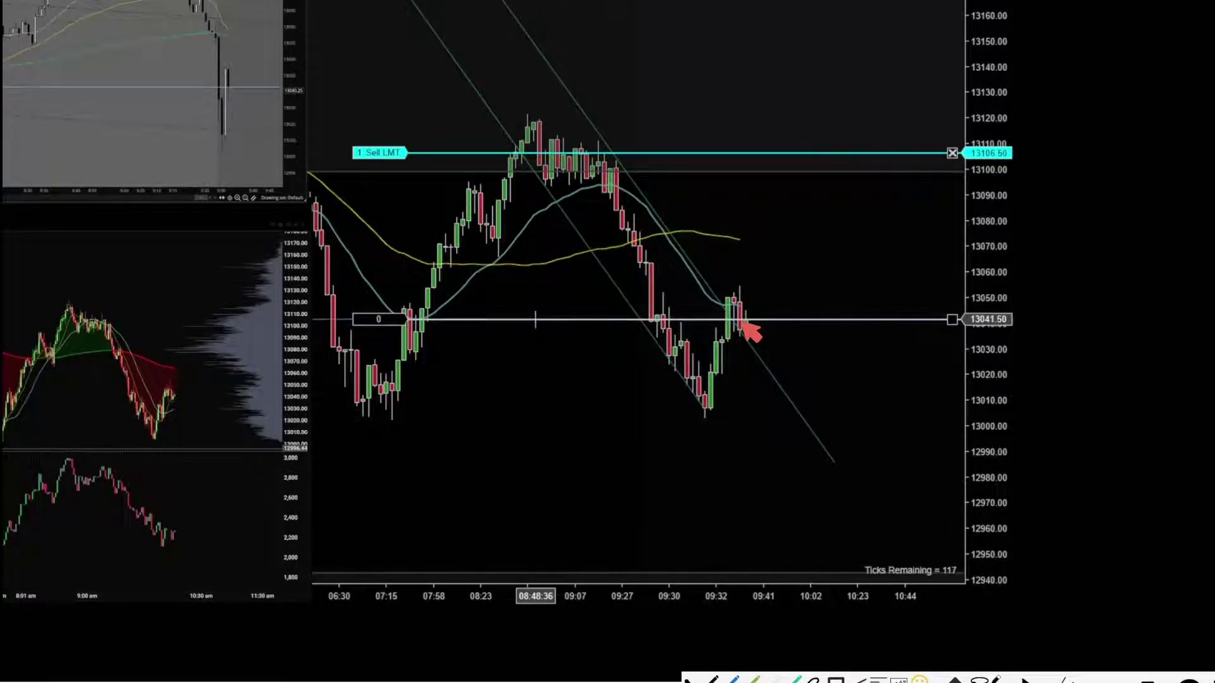
click(743, 322)
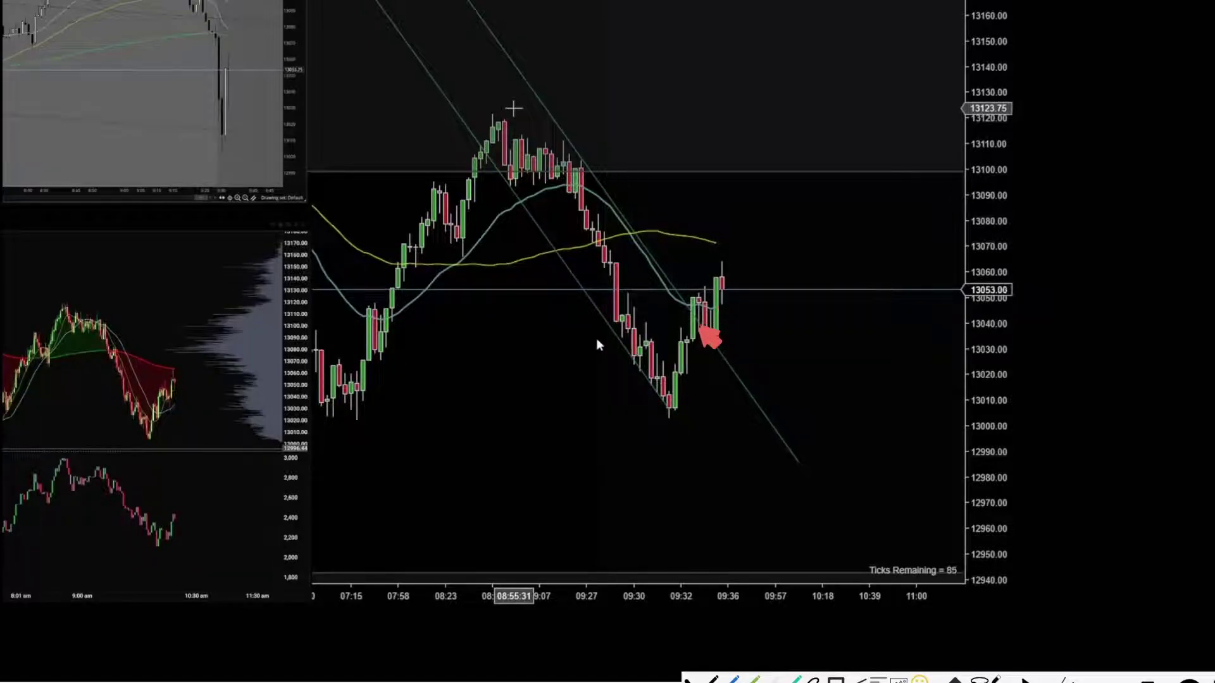
click(598, 256)
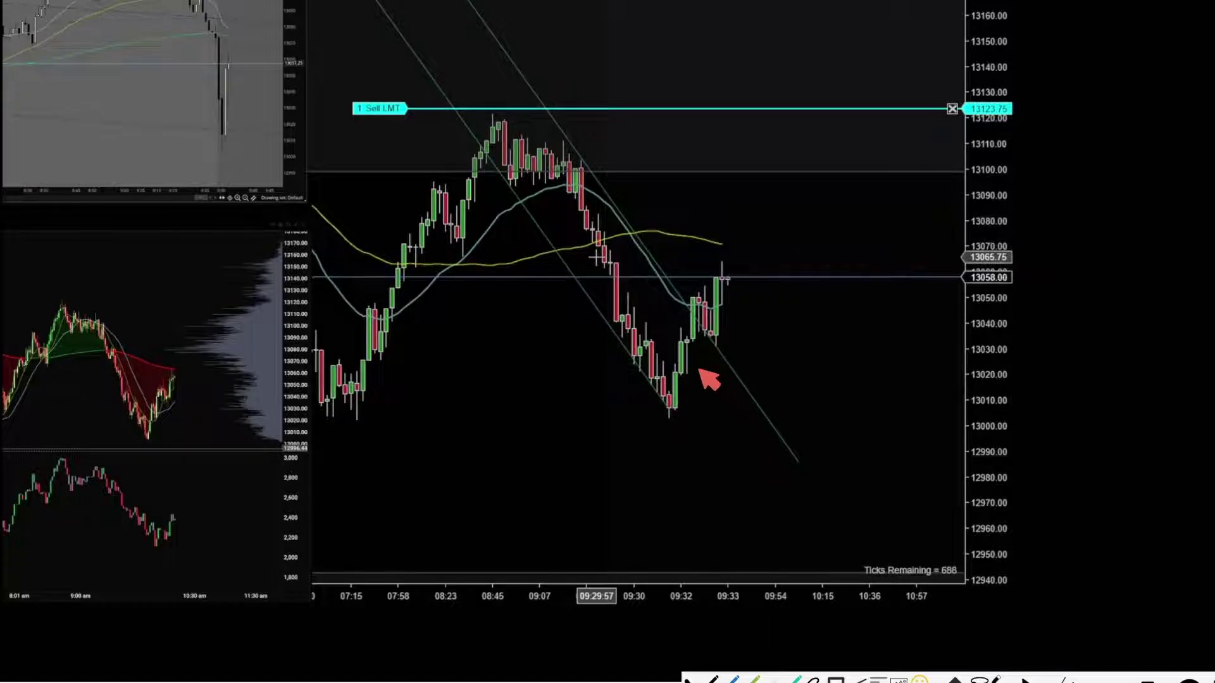
Sketch lines along the rally and moving-average level, and raise the sell limit to about 13140.00
drag(776, 232, 806, 167)
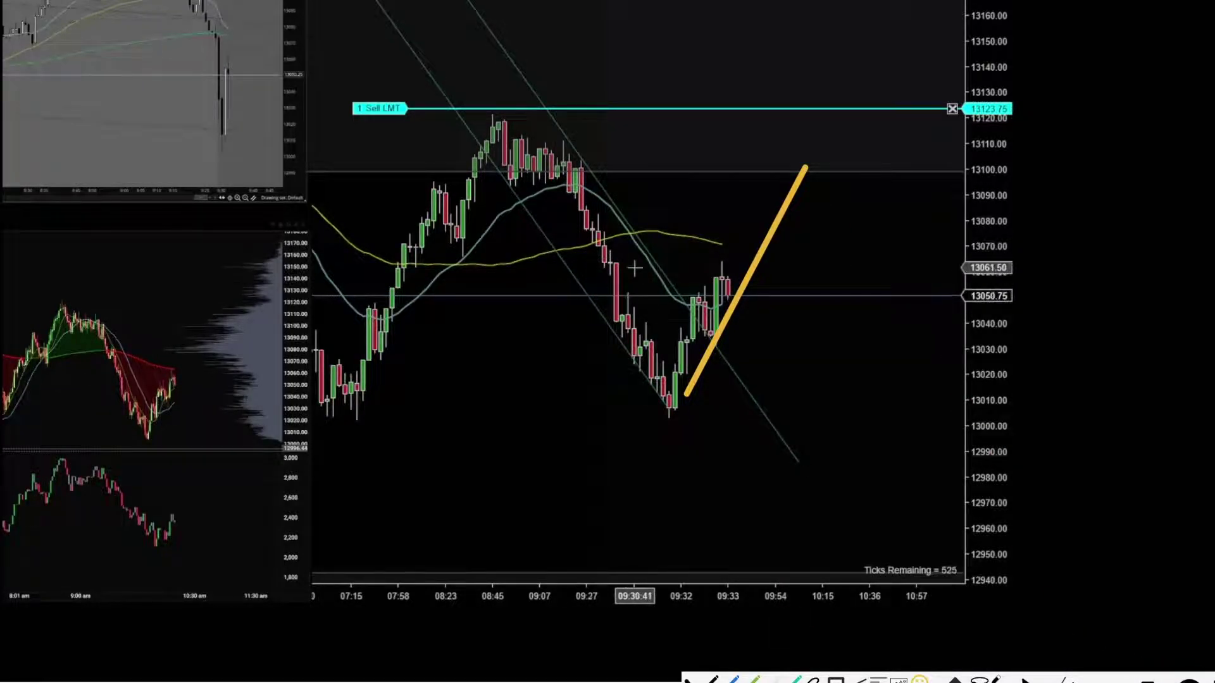
click(1110, 658)
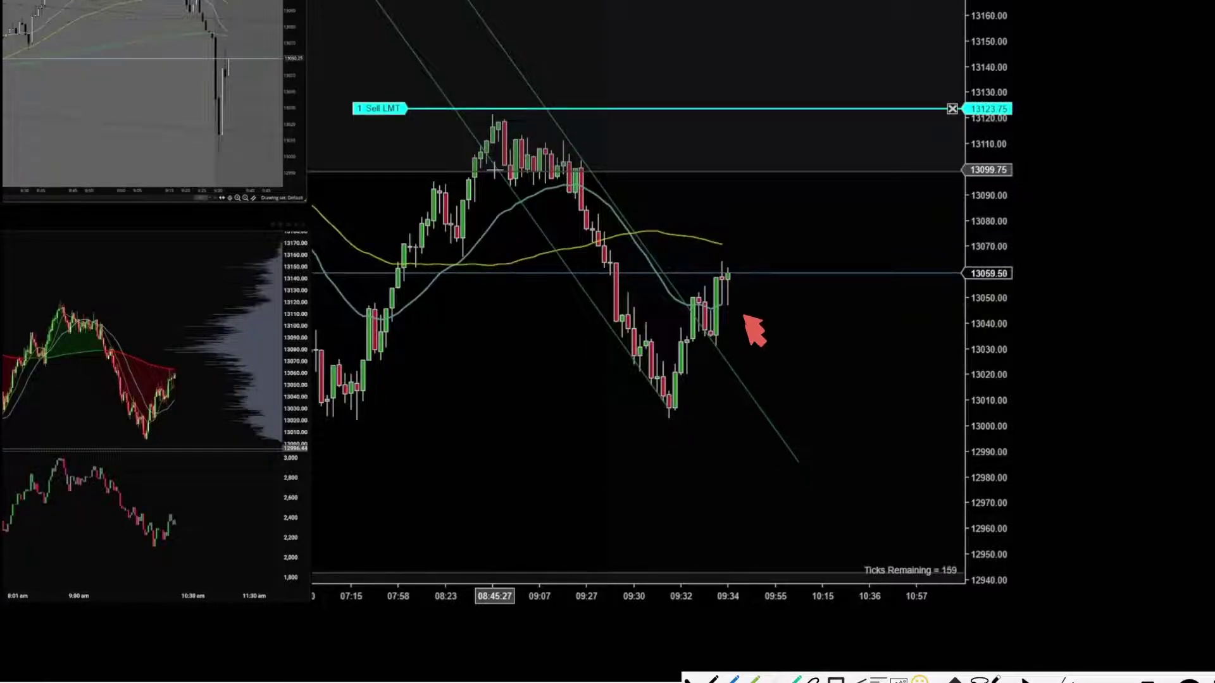
mouse_move(734, 243)
mouse_down()
mouse_move(798, 242)
mouse_move(694, 241)
mouse_up()
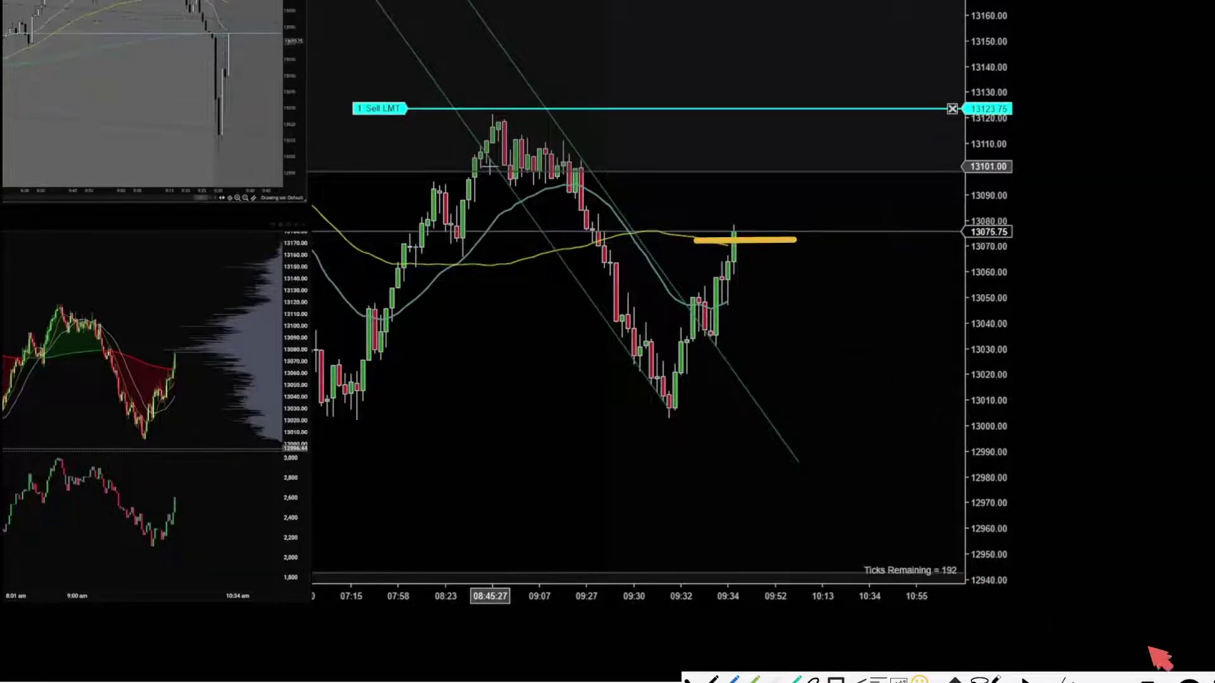
click(1160, 677)
mouse_move(407, 113)
mouse_down()
mouse_move(393, 108)
mouse_move(394, 21)
mouse_up()
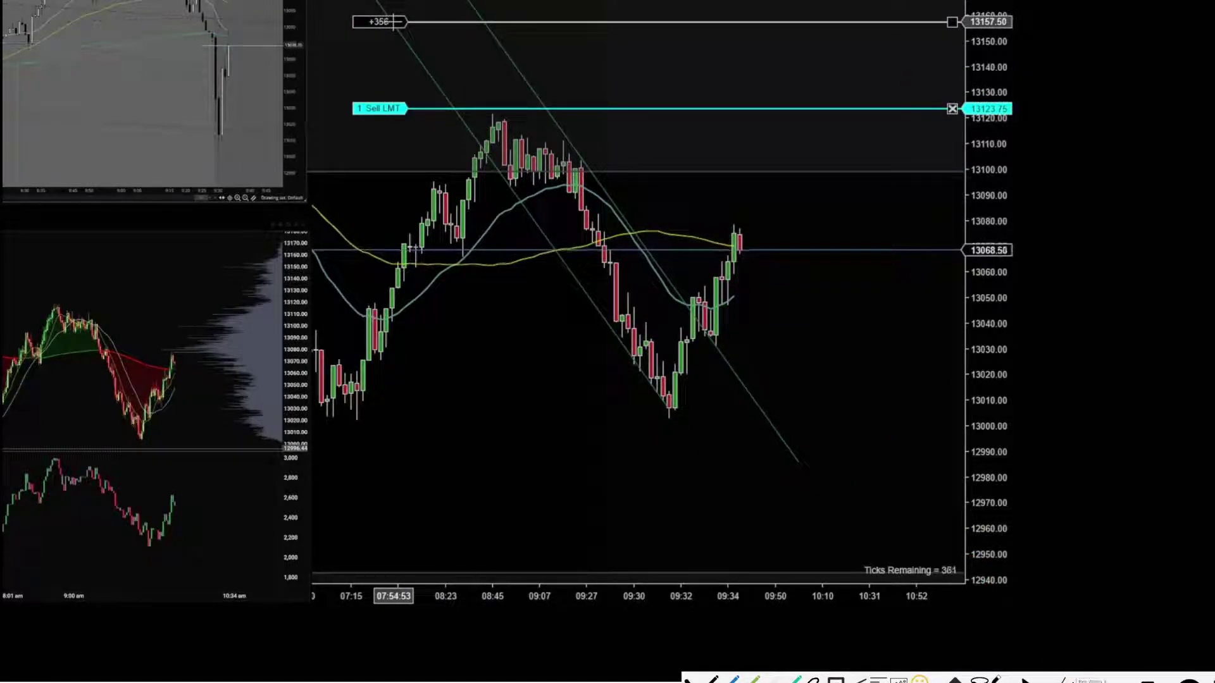
drag(393, 22, 389, 67)
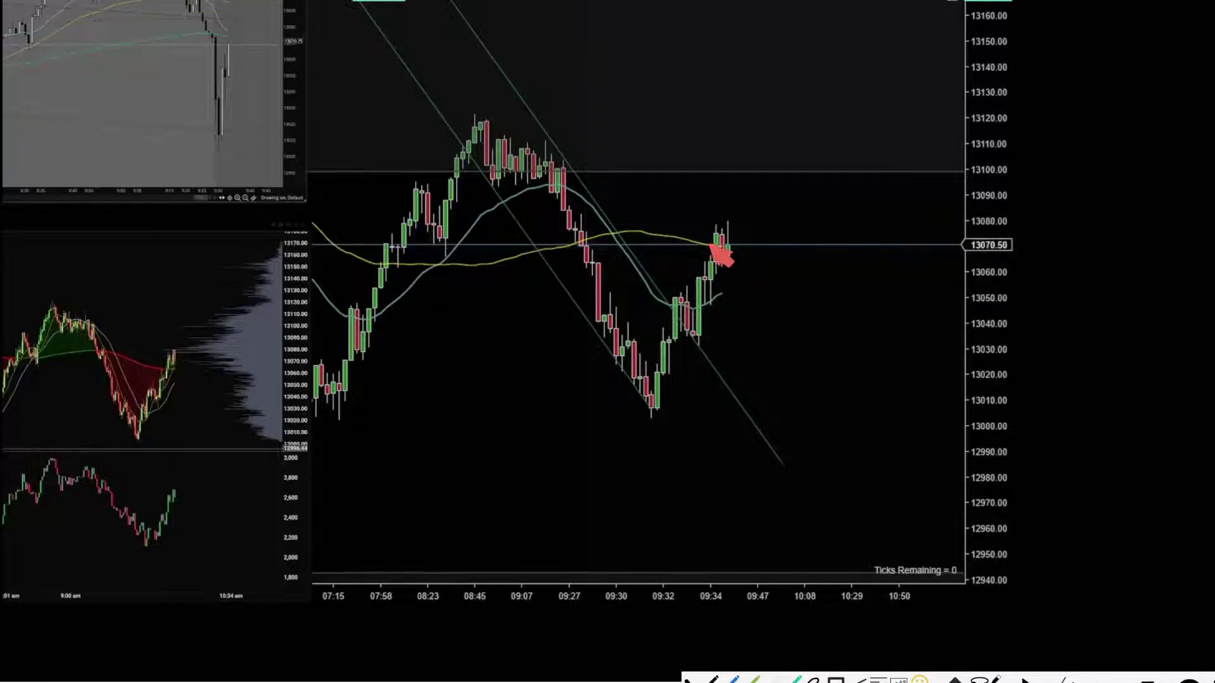
Mark where the latest bars stall with two lines, then clear all hand-drawn annotations
drag(691, 240, 841, 249)
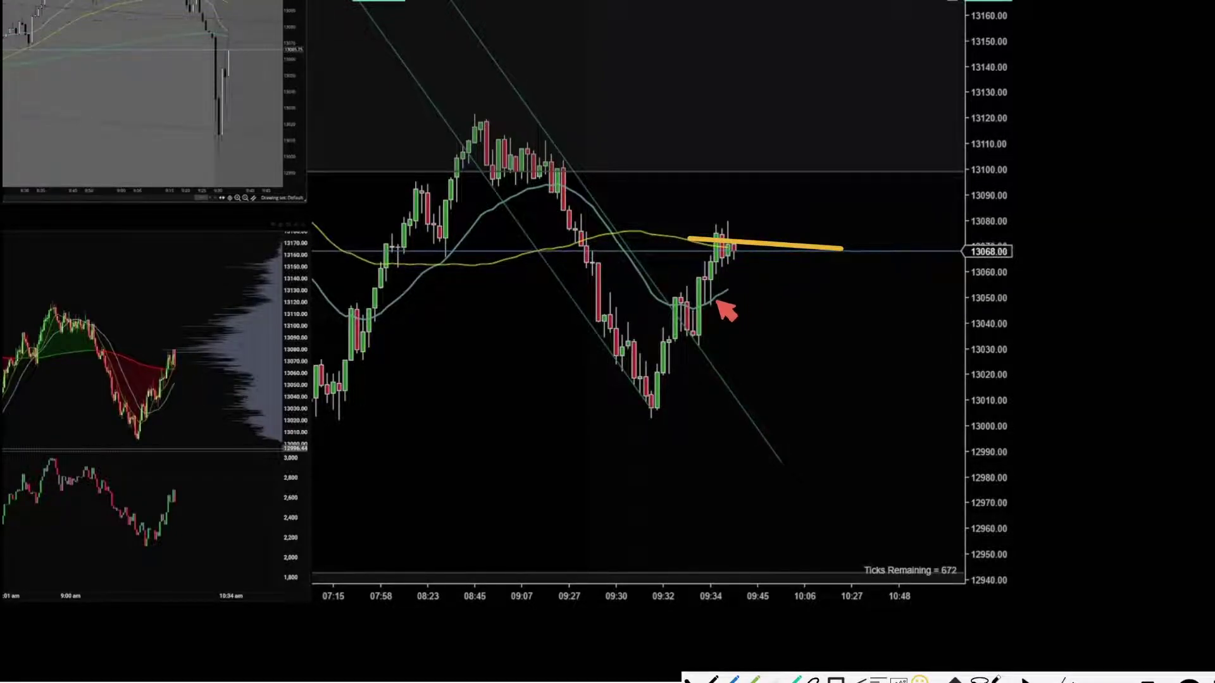
drag(821, 293, 844, 295)
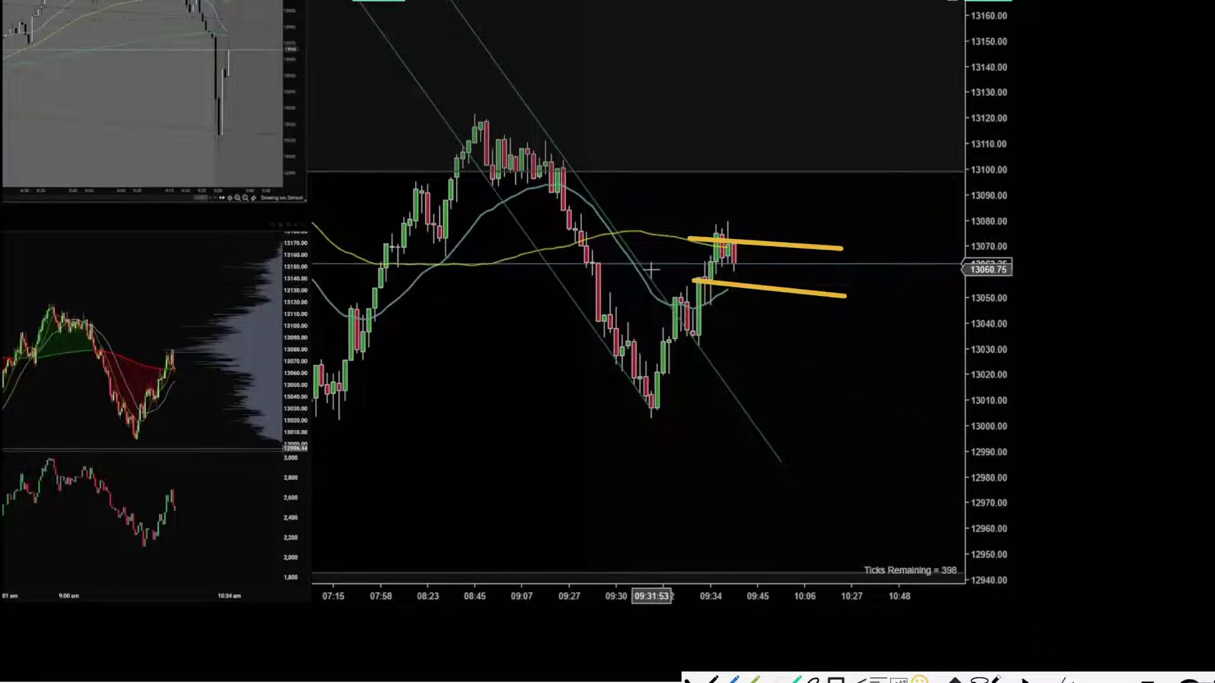
key(ctrl+shift+c)
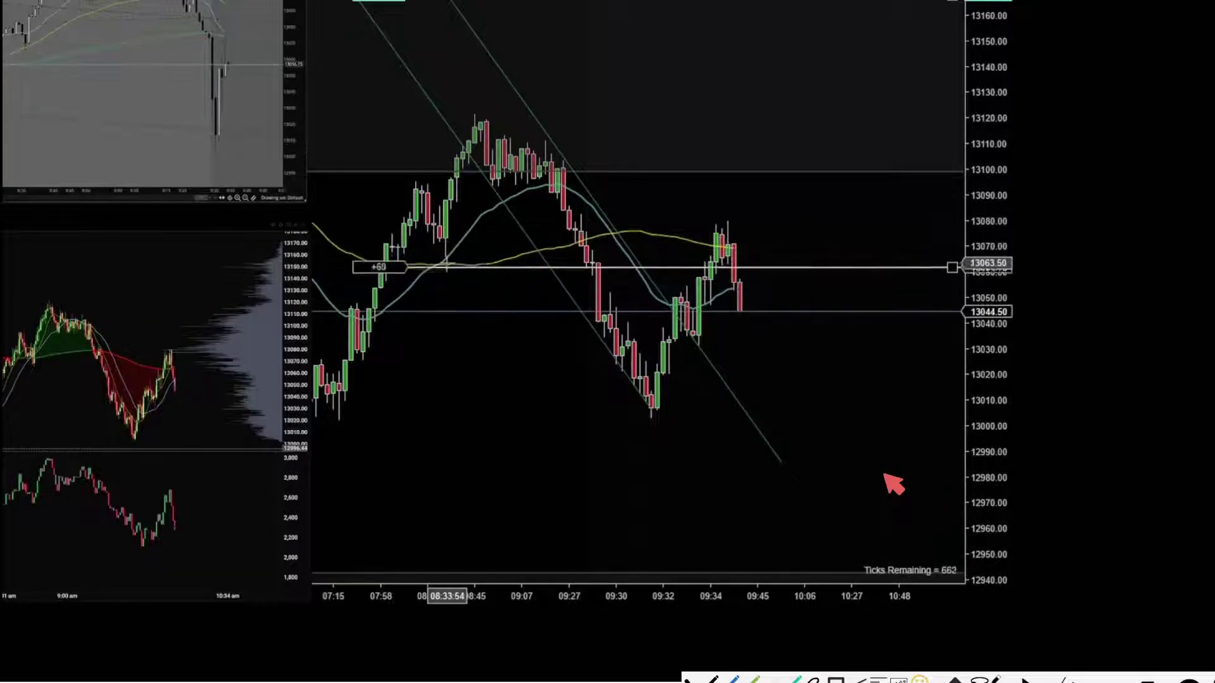
Place the sell limit at 13048.25 and trace the bounce off the latest bars
click(418, 299)
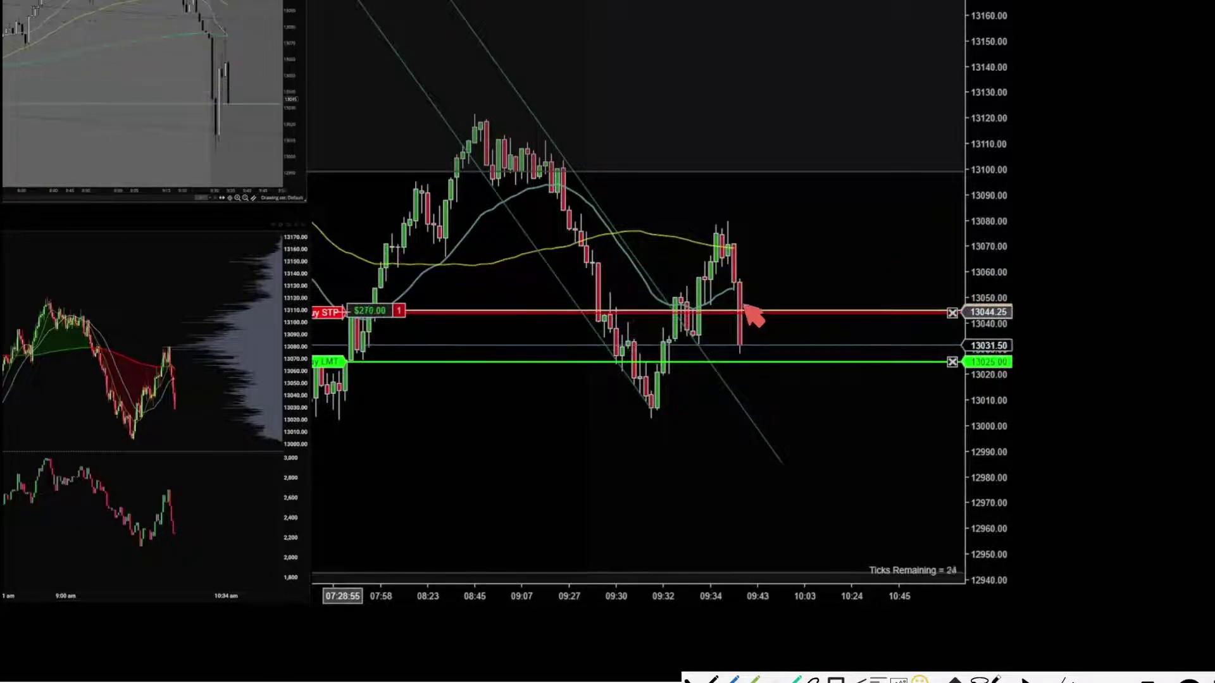
drag(735, 263, 785, 239)
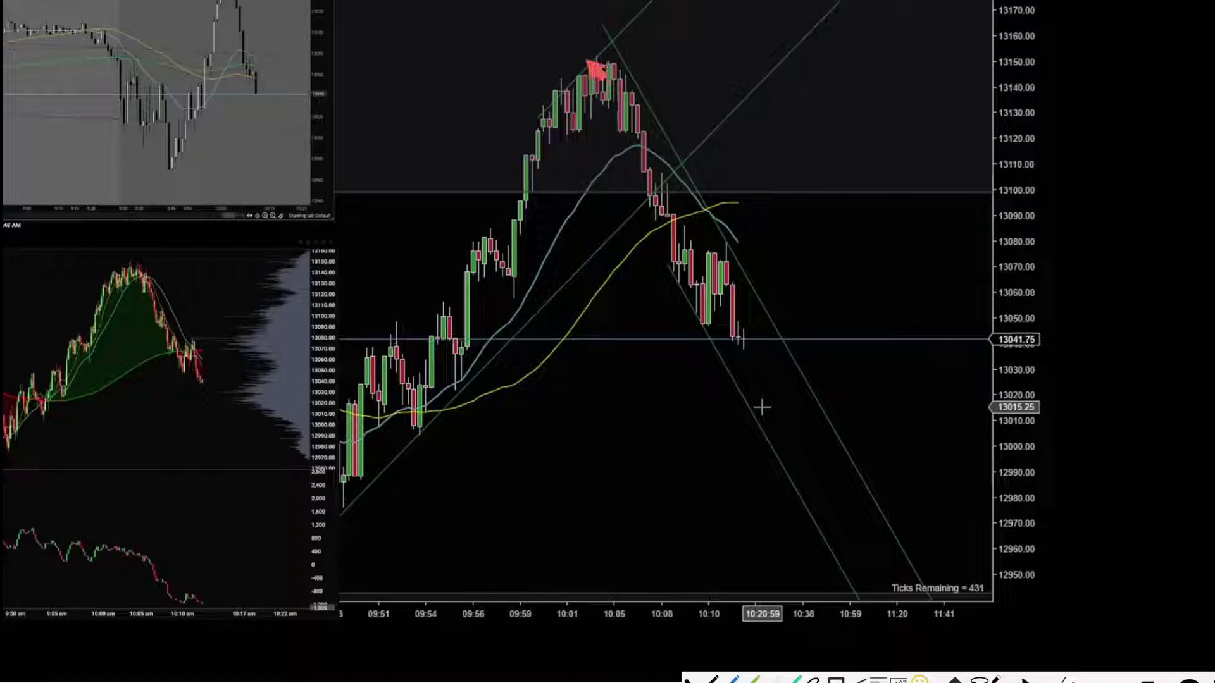
Delete the old descending channel and draw a new one from below the latest lows to the 10:04 peak
mouse_move(582, 61)
mouse_down()
mouse_move(673, 272)
mouse_move(728, 358)
mouse_move(696, 363)
mouse_up()
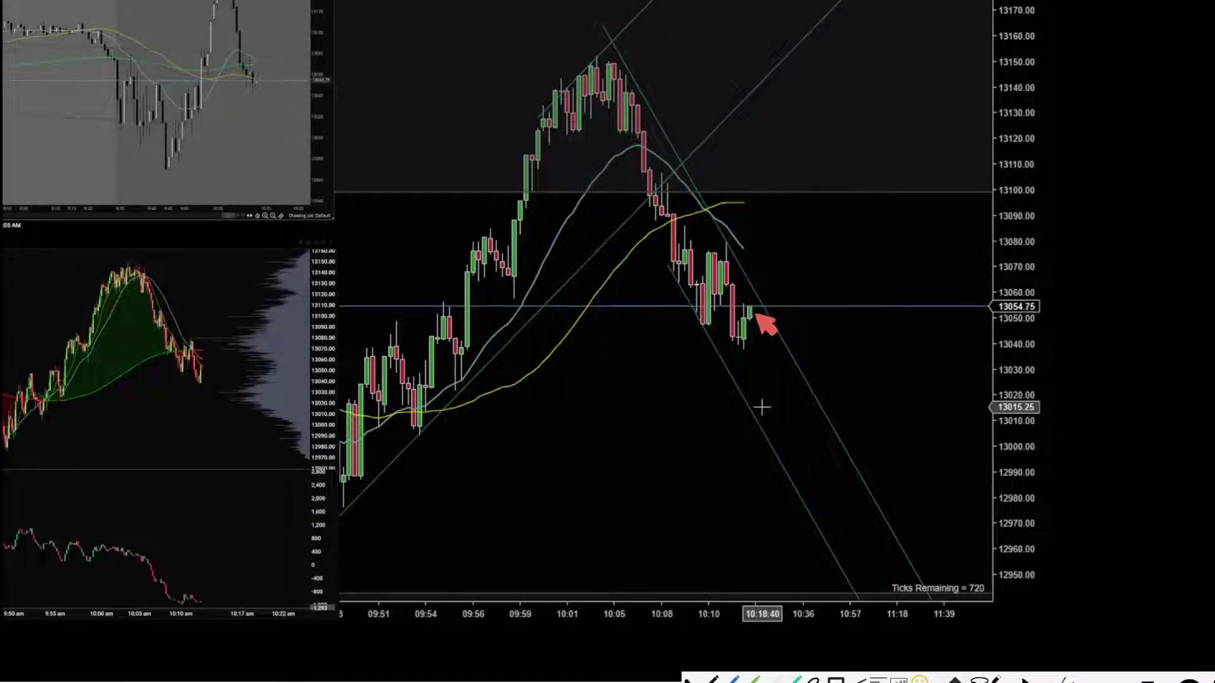
click(795, 366)
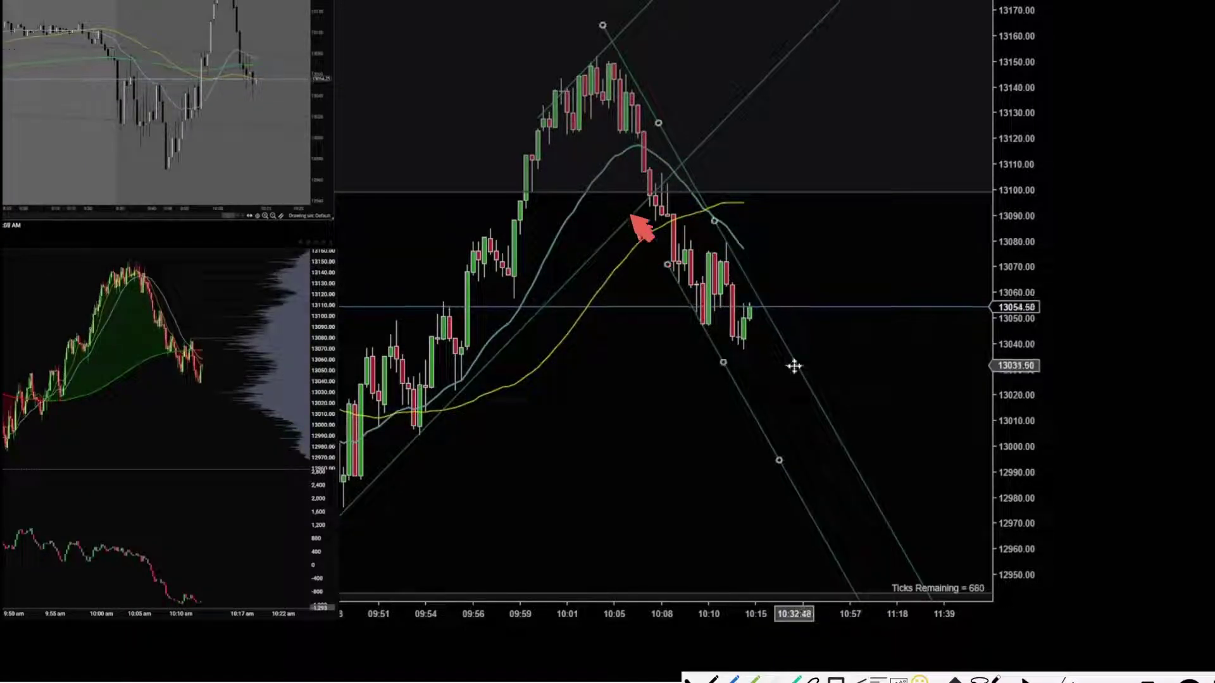
key(Delete)
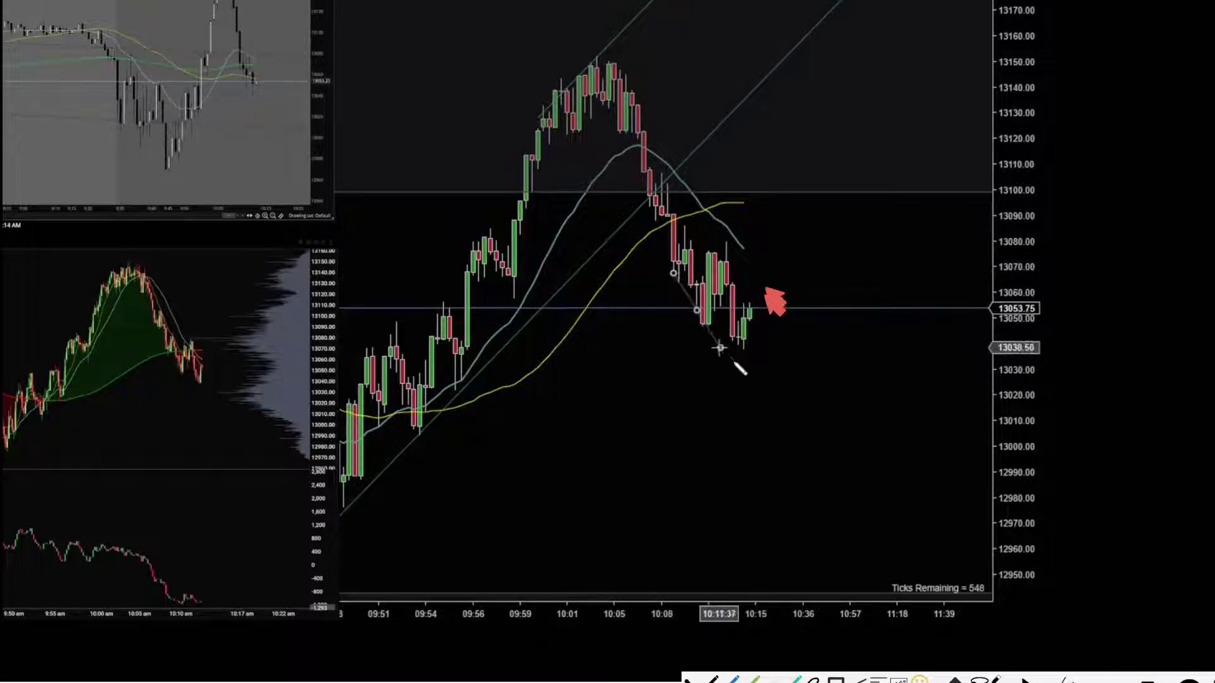
click(796, 415)
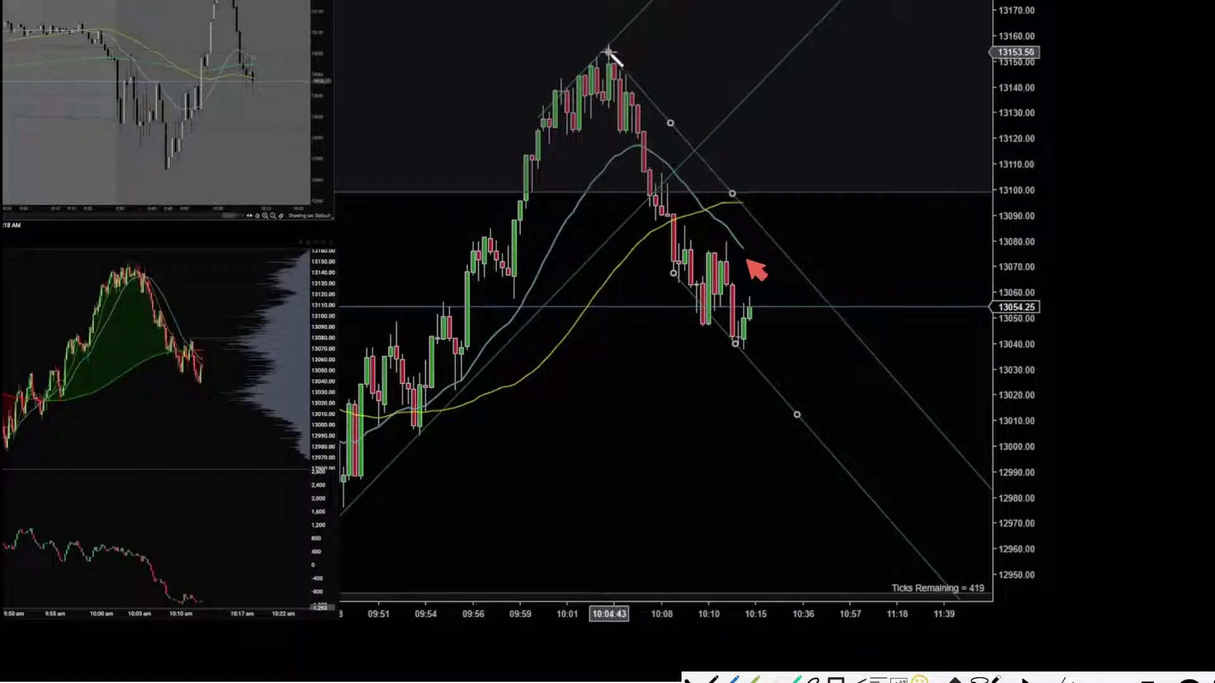
click(609, 54)
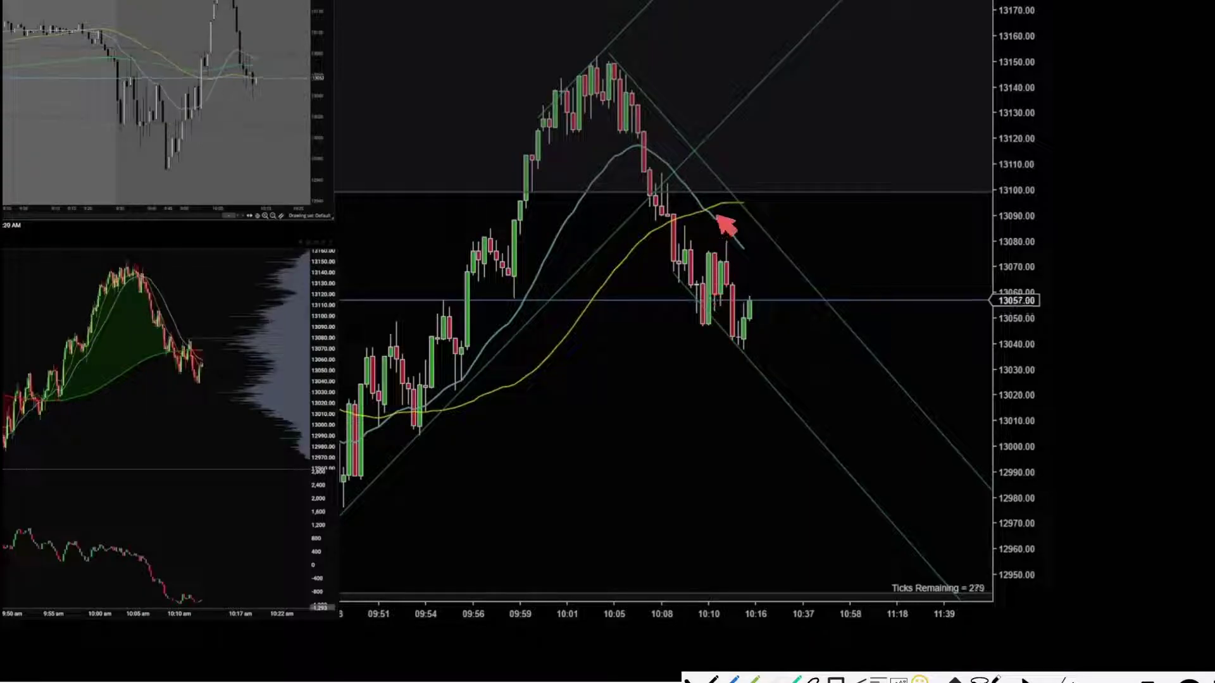
drag(667, 165, 846, 304)
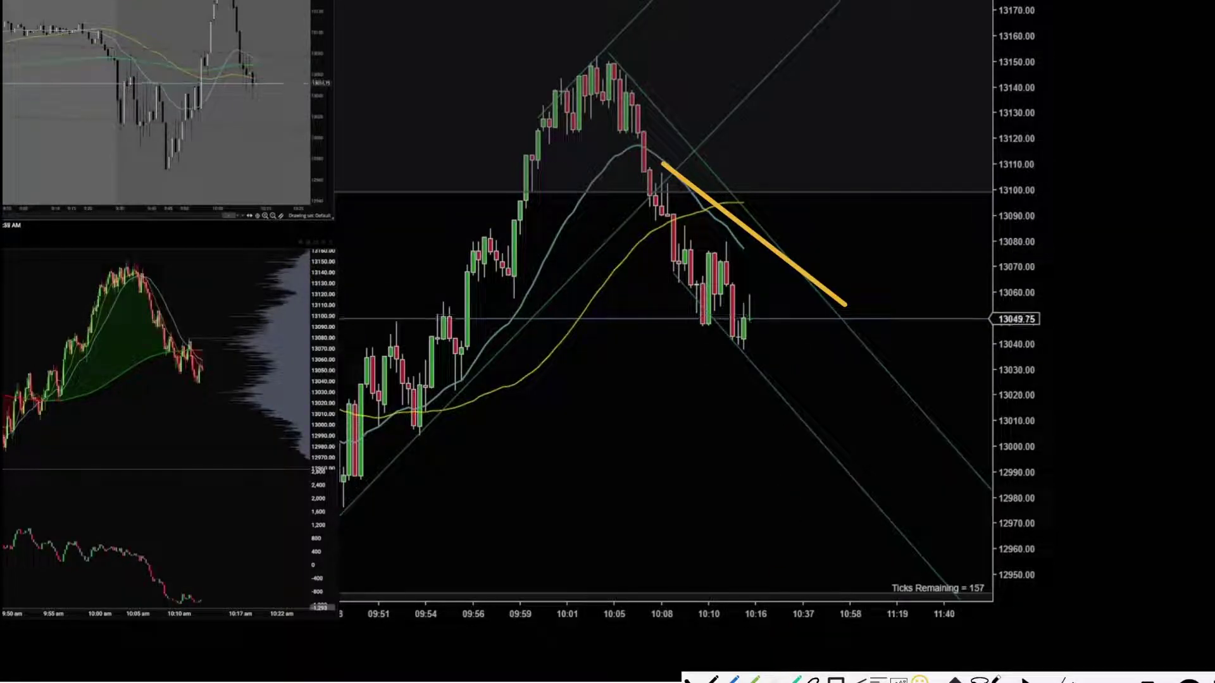
drag(690, 160, 815, 264)
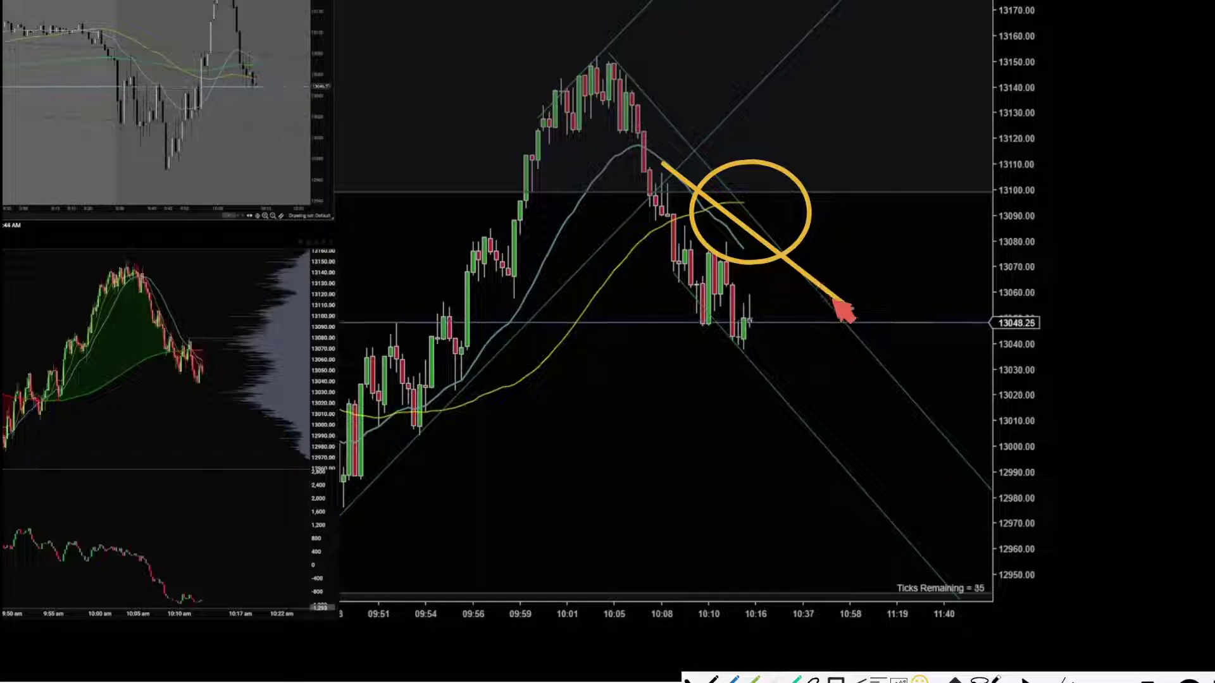
key(ctrl+z)
key(ctrl+z)
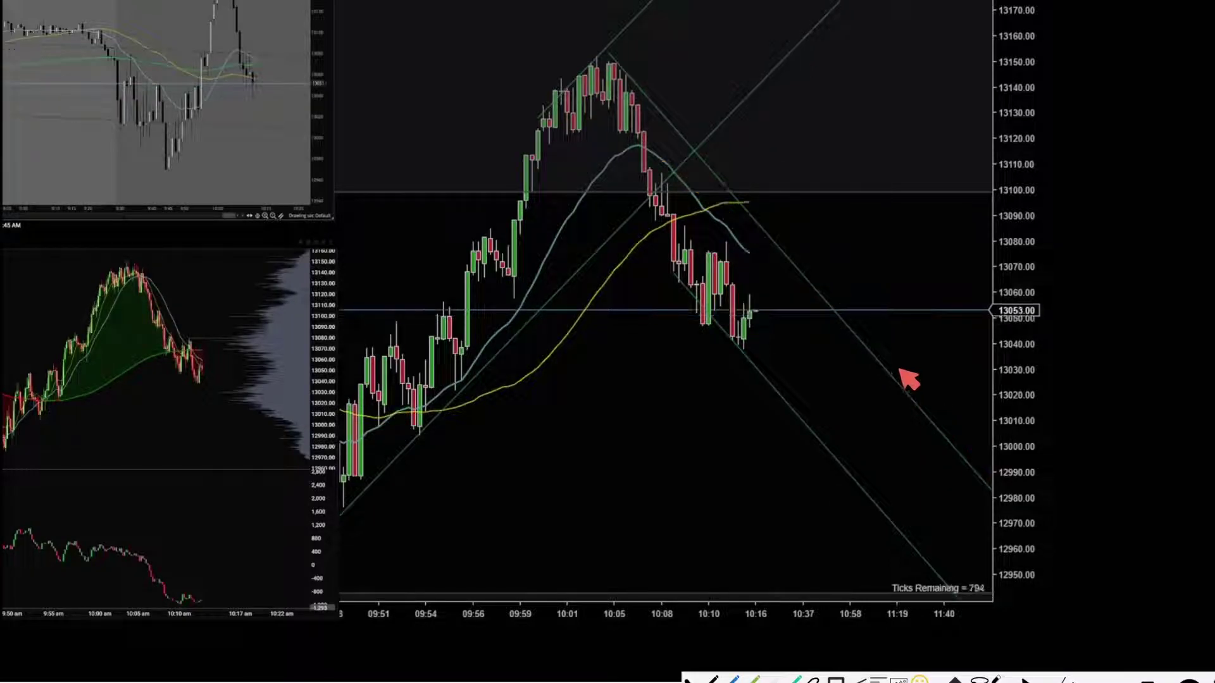
mouse_move(816, 239)
mouse_down()
mouse_move(789, 252)
mouse_move(858, 293)
mouse_up()
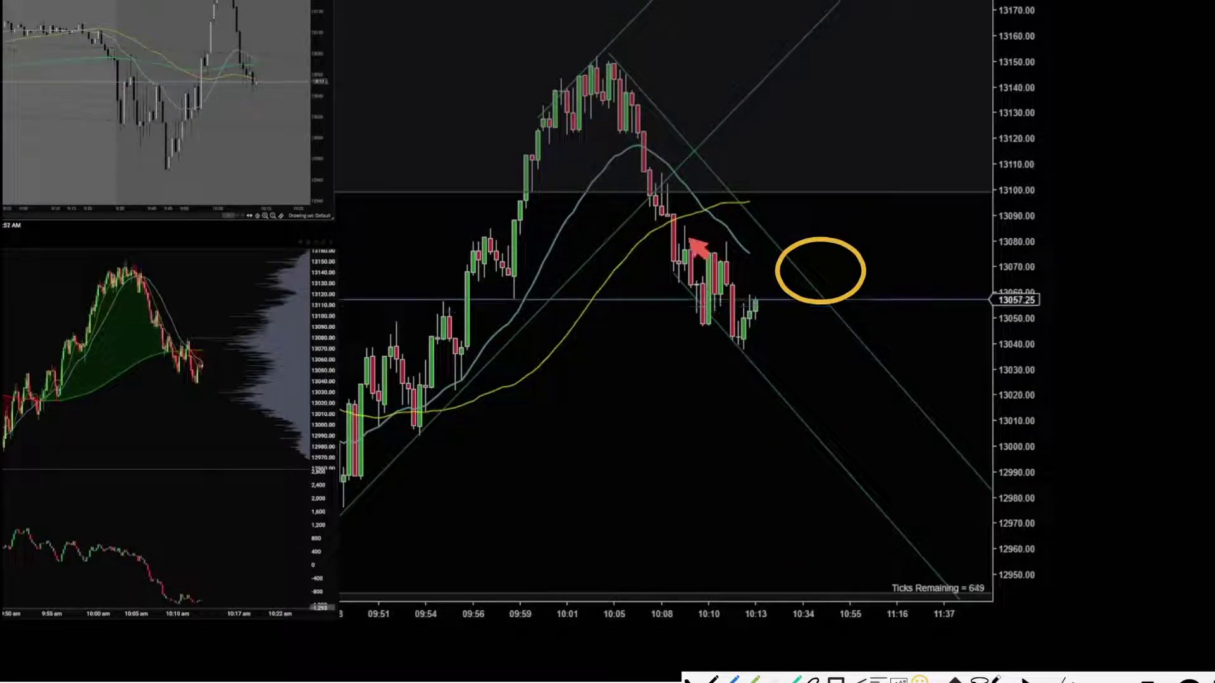
drag(685, 239, 867, 239)
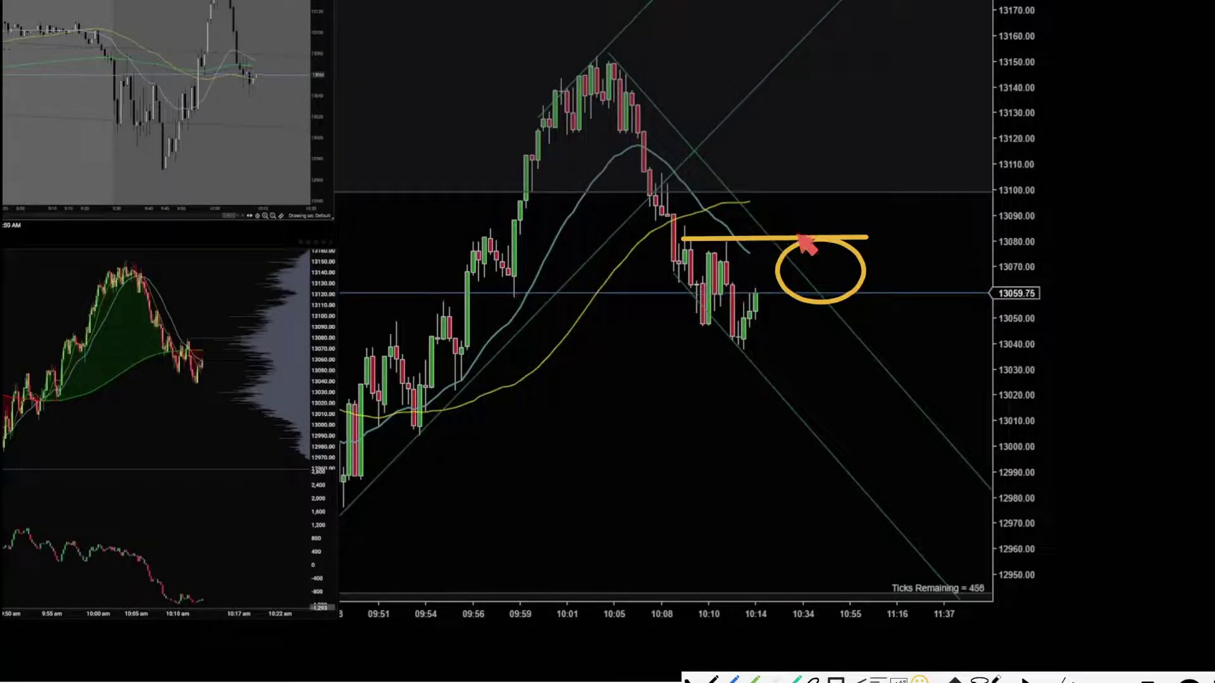
key(ctrl+z)
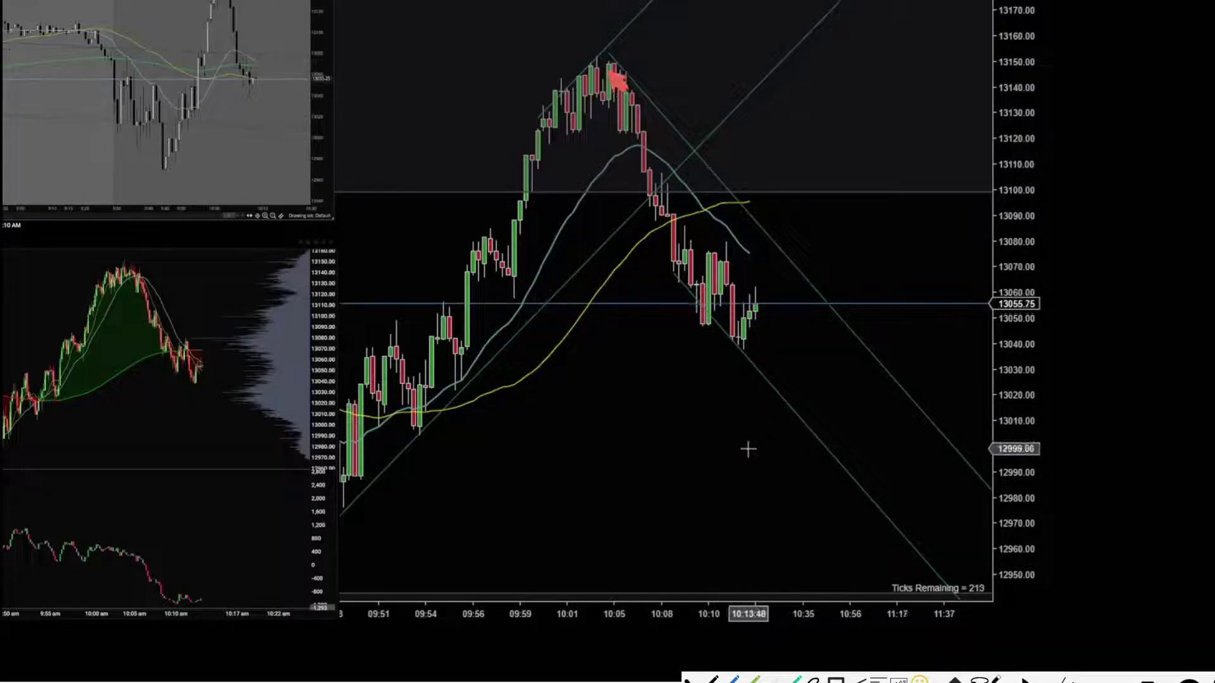
Sketch and clear temporary marker lines over the drop from the peak, the pullback edges and latest bounce
mouse_move(639, 121)
mouse_down()
mouse_move(683, 263)
mouse_move(744, 323)
mouse_move(748, 343)
mouse_move(729, 346)
mouse_move(661, 226)
mouse_move(706, 302)
mouse_up()
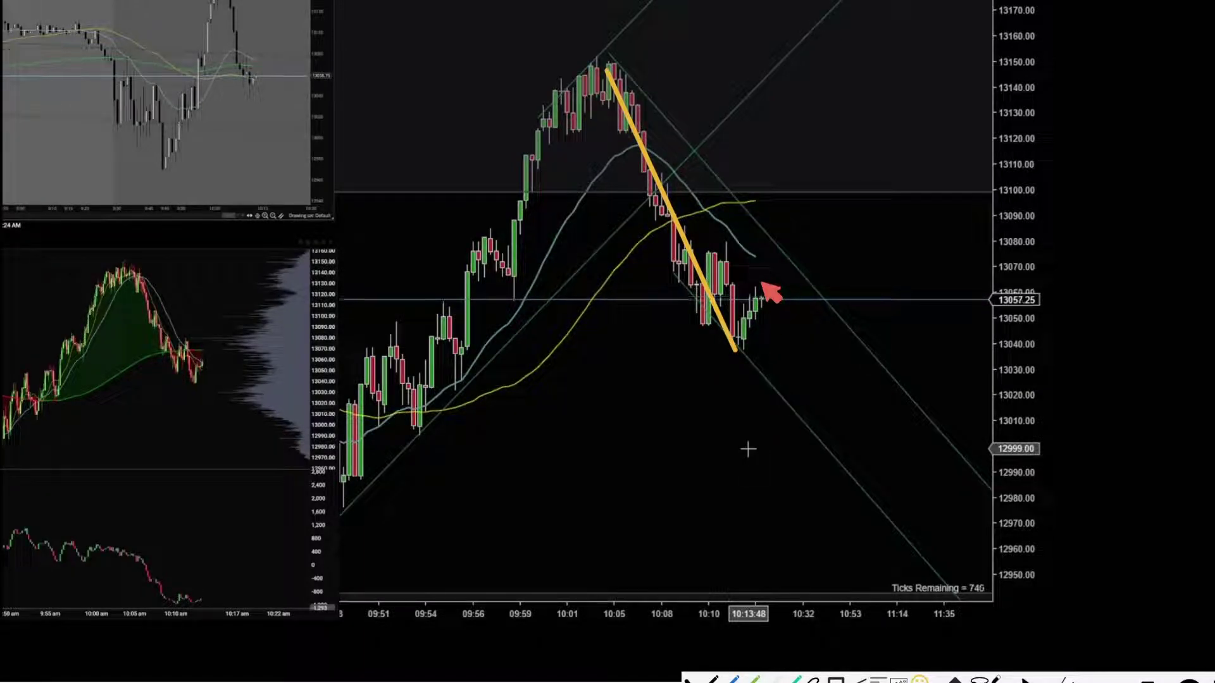
key(Delete)
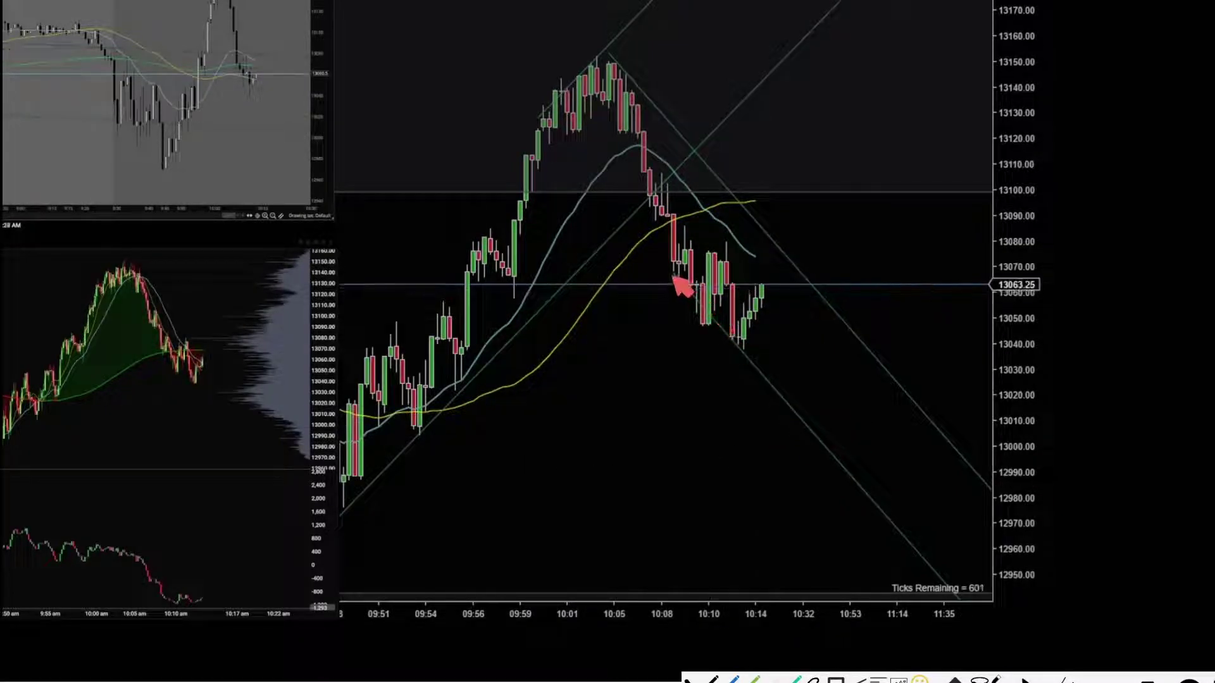
mouse_move(666, 265)
mouse_down()
mouse_move(750, 324)
mouse_move(790, 405)
mouse_up()
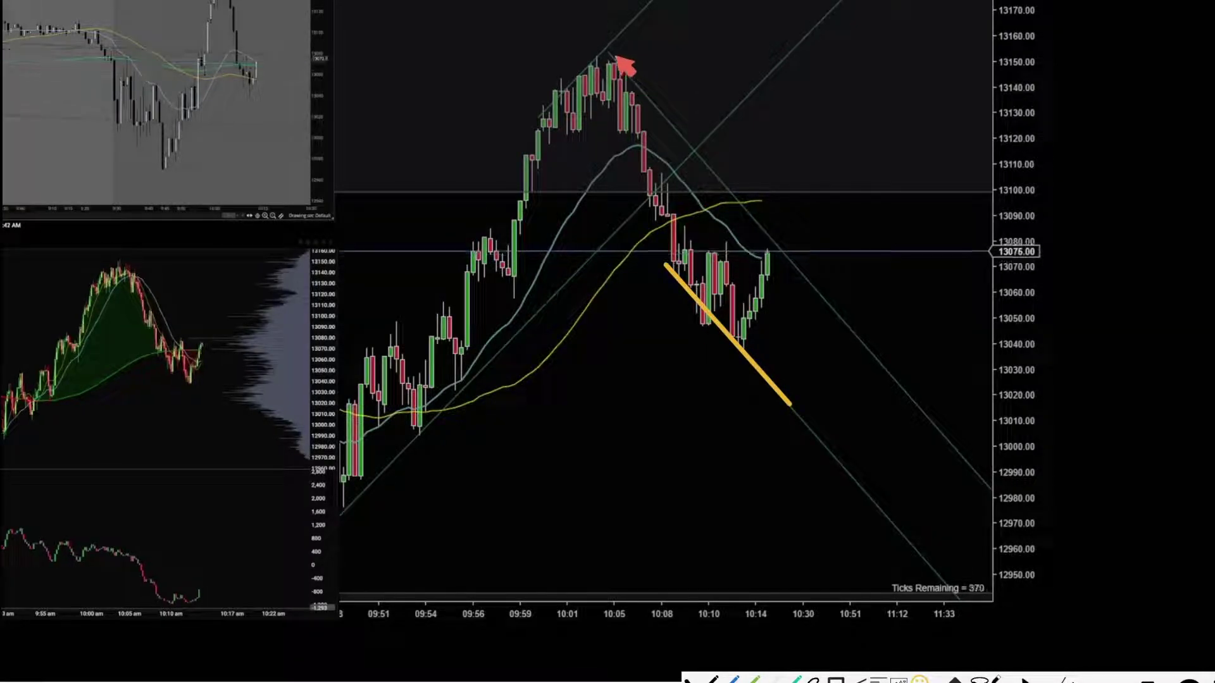
drag(611, 55, 812, 280)
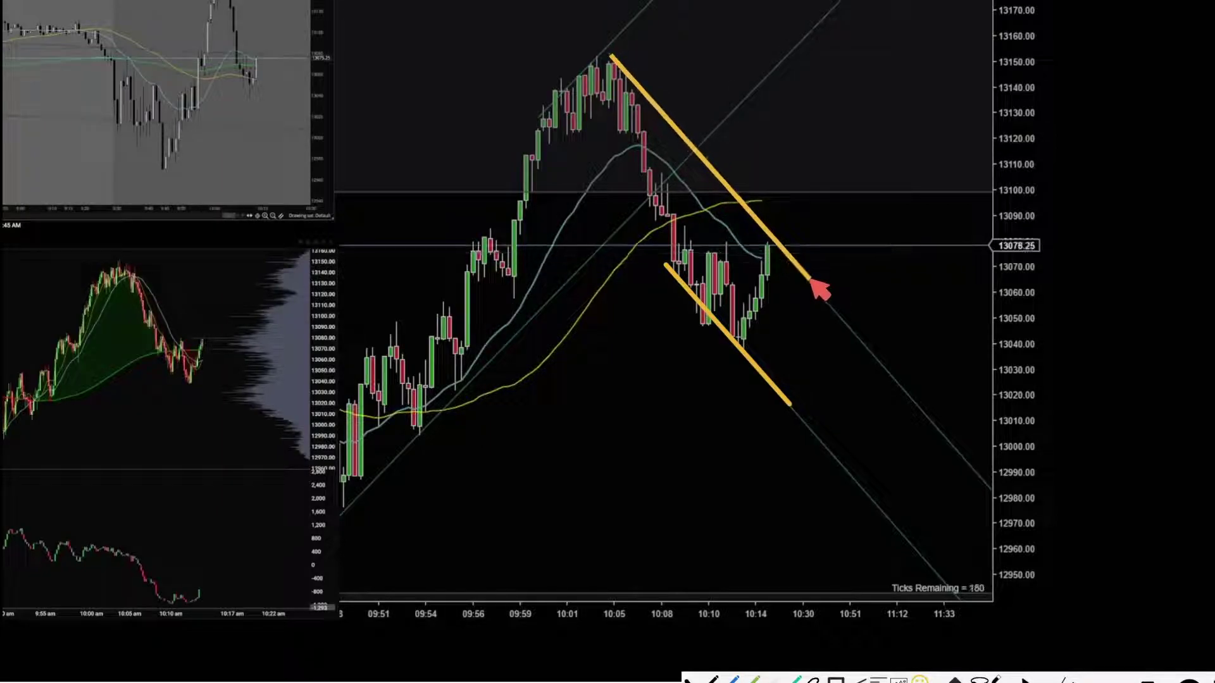
key(ctrl+z)
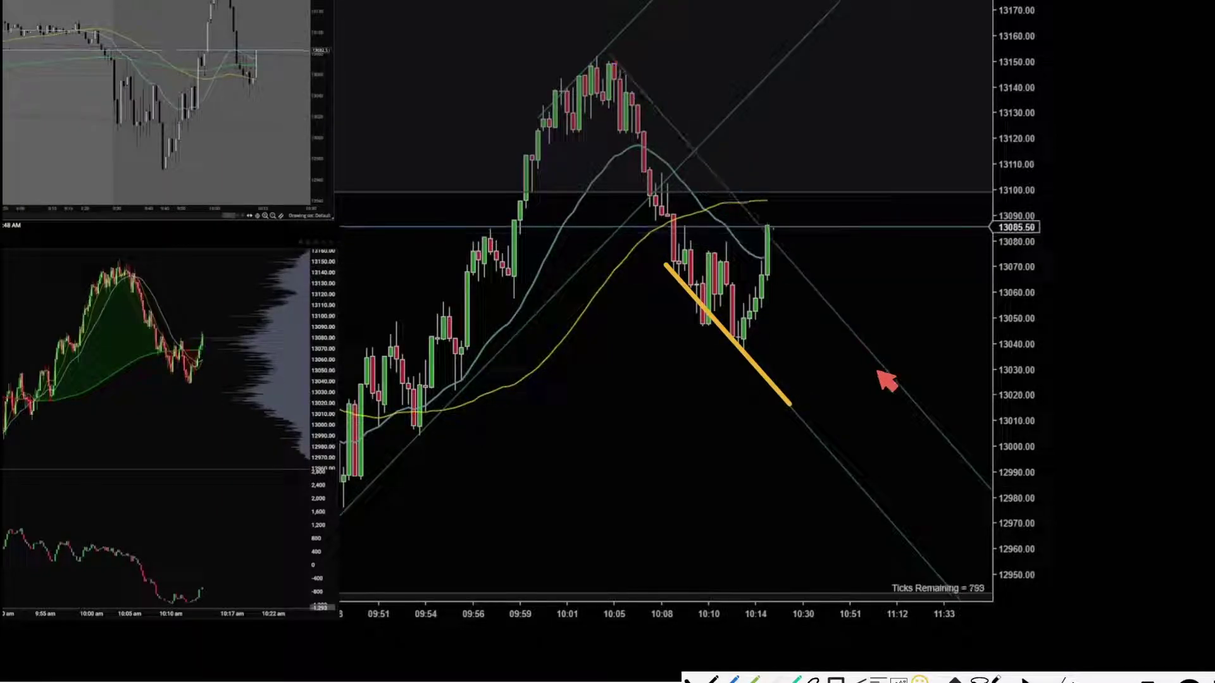
key(ctrl+z)
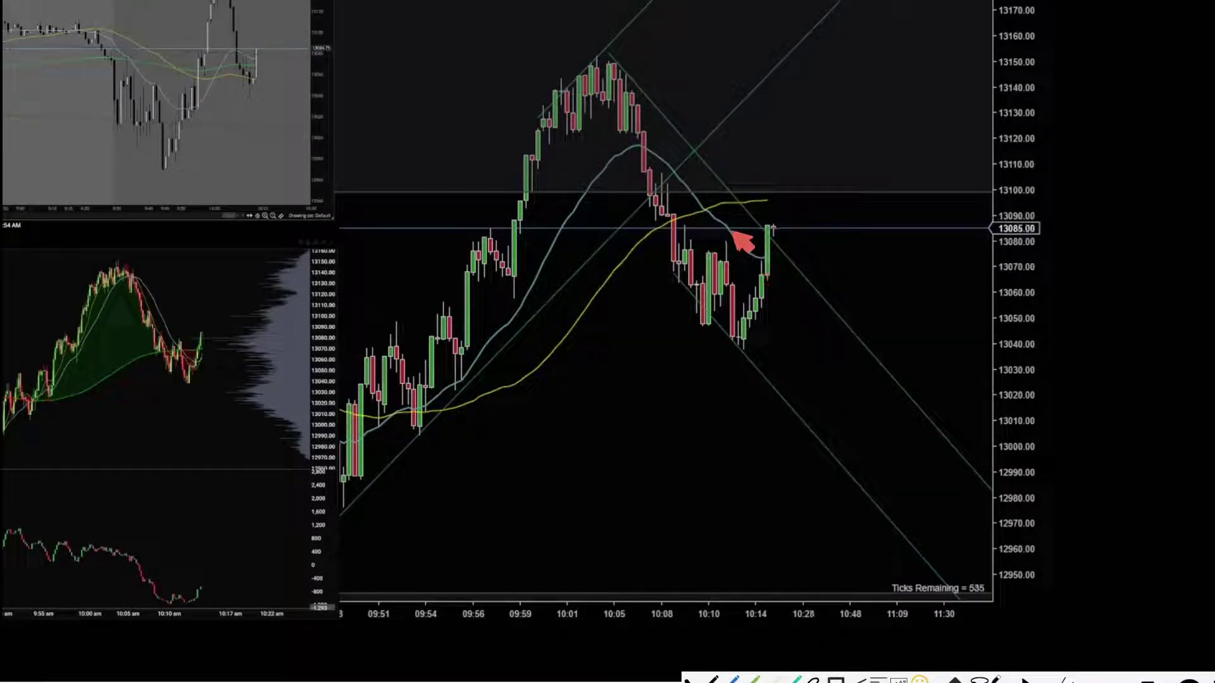
drag(724, 227, 794, 273)
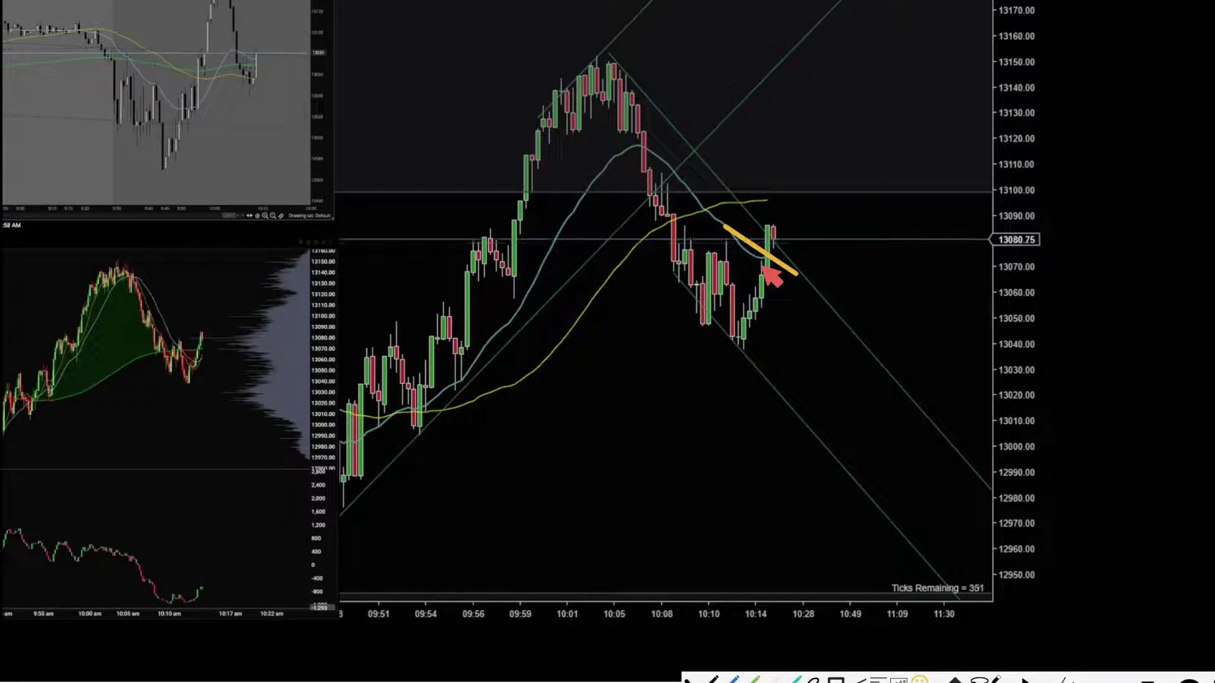
key(Escape)
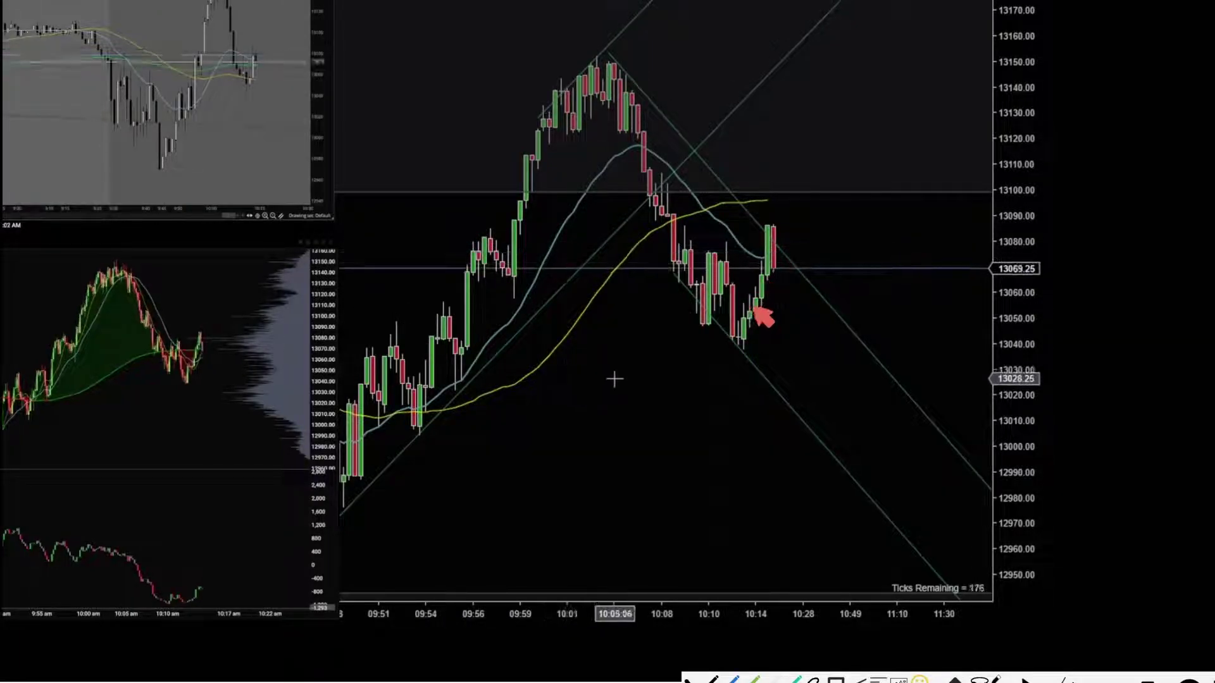
Place a 1-contract sell limit at 13093.50, then nudge its stop-loss down to 13076.50
click(592, 206)
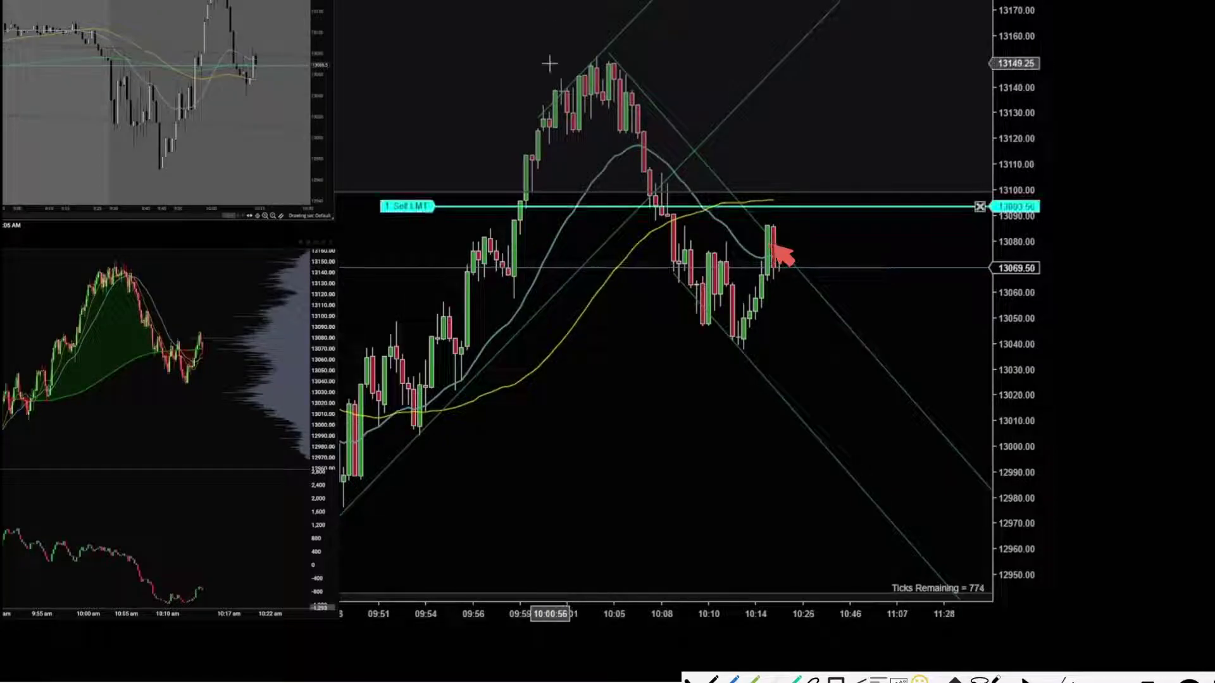
drag(773, 241, 859, 221)
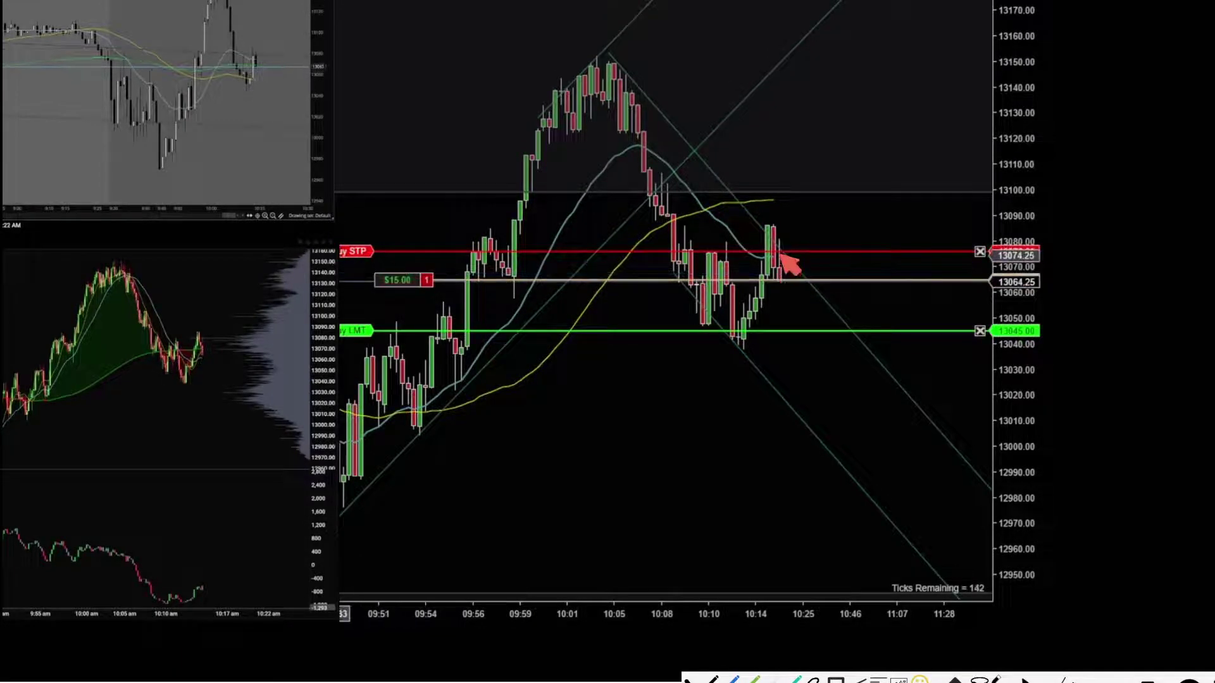
drag(781, 256, 780, 259)
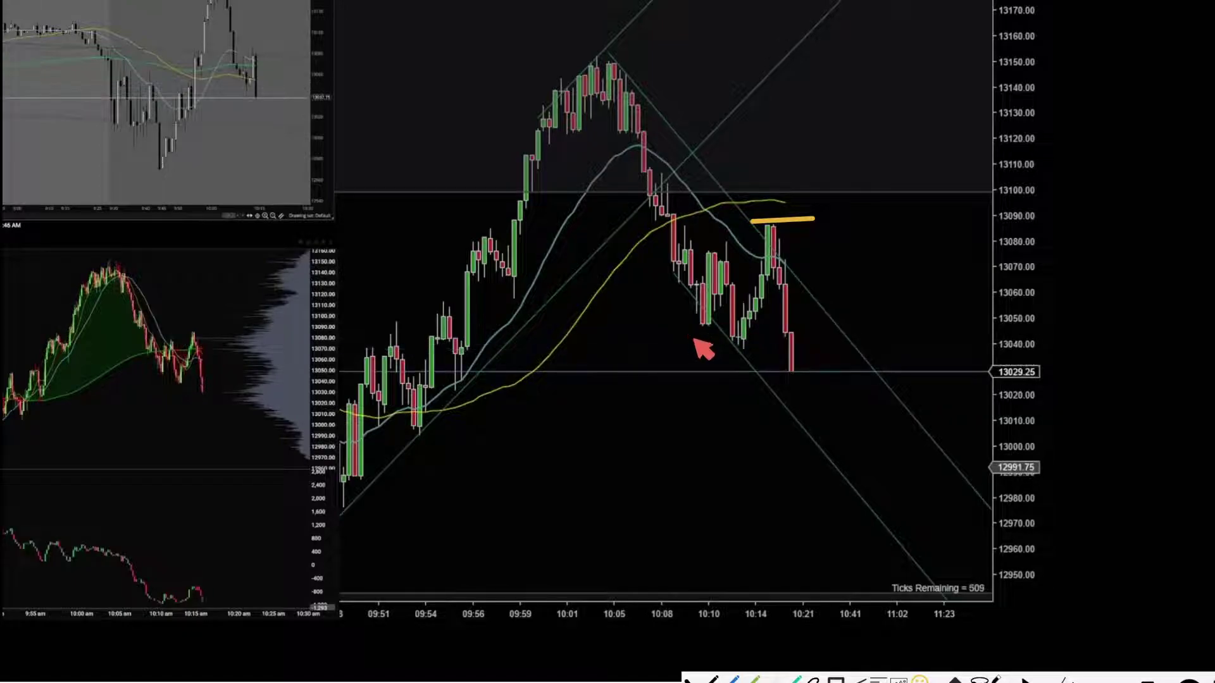
Draw a bounce-high line and sloping projection, delete them, then mark the pullback support horizontally
drag(707, 337, 872, 335)
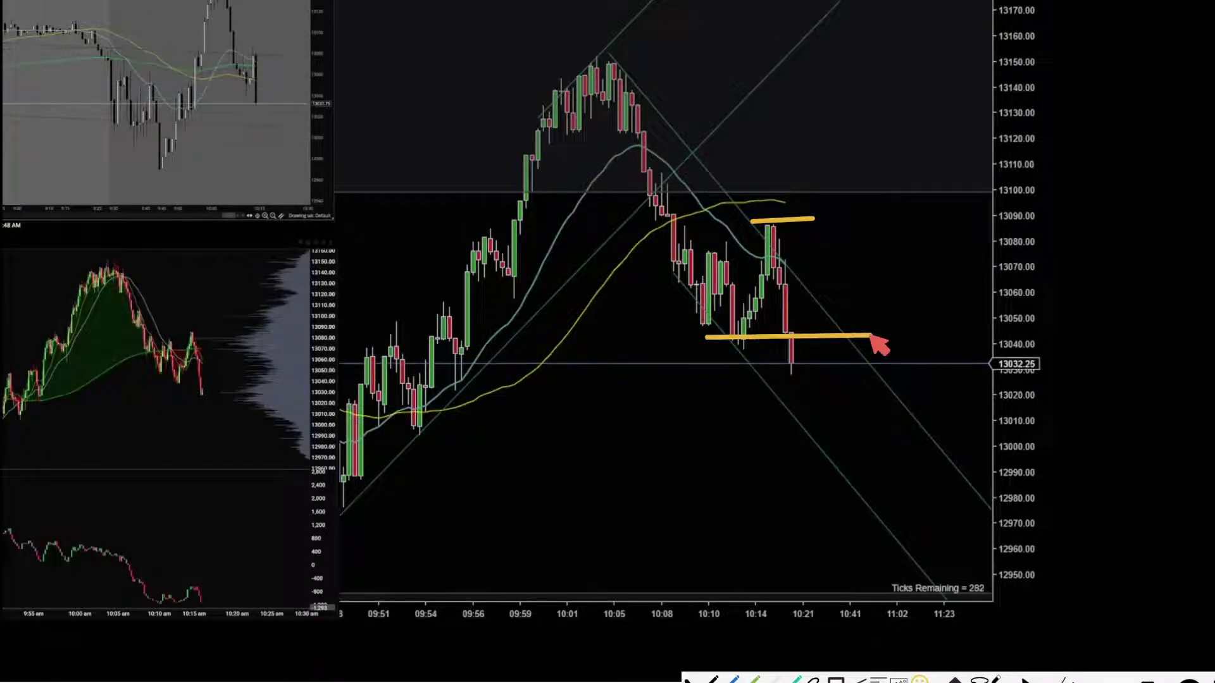
drag(784, 323, 836, 491)
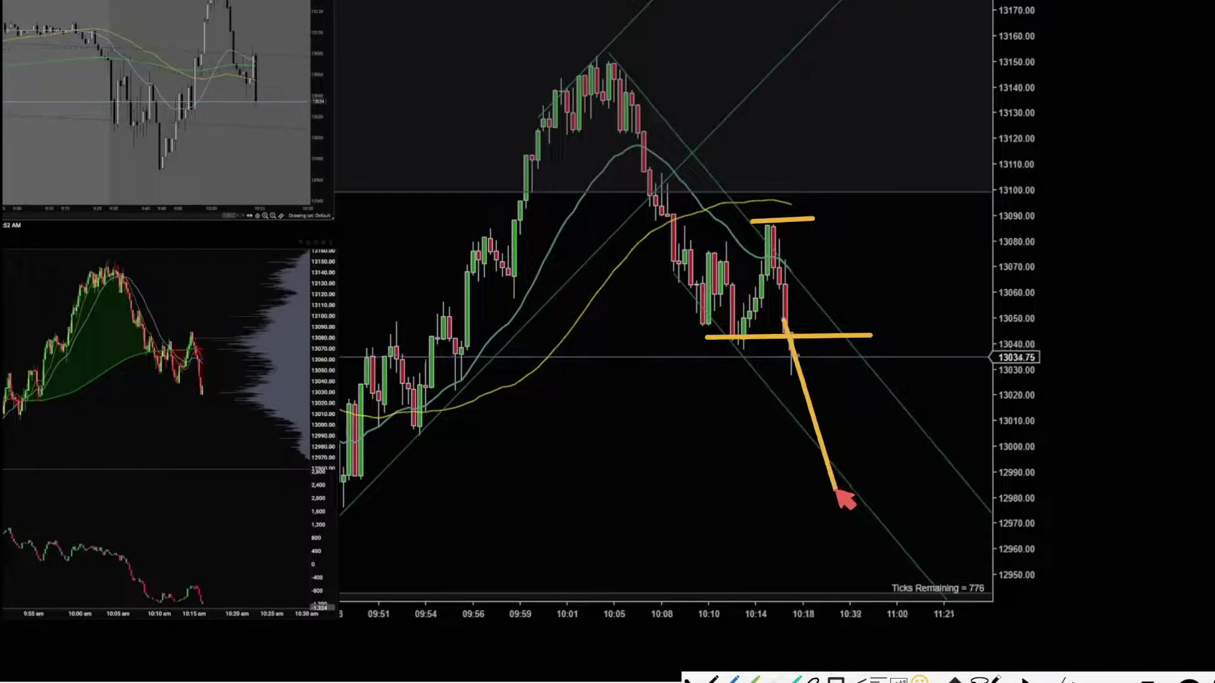
key(Delete)
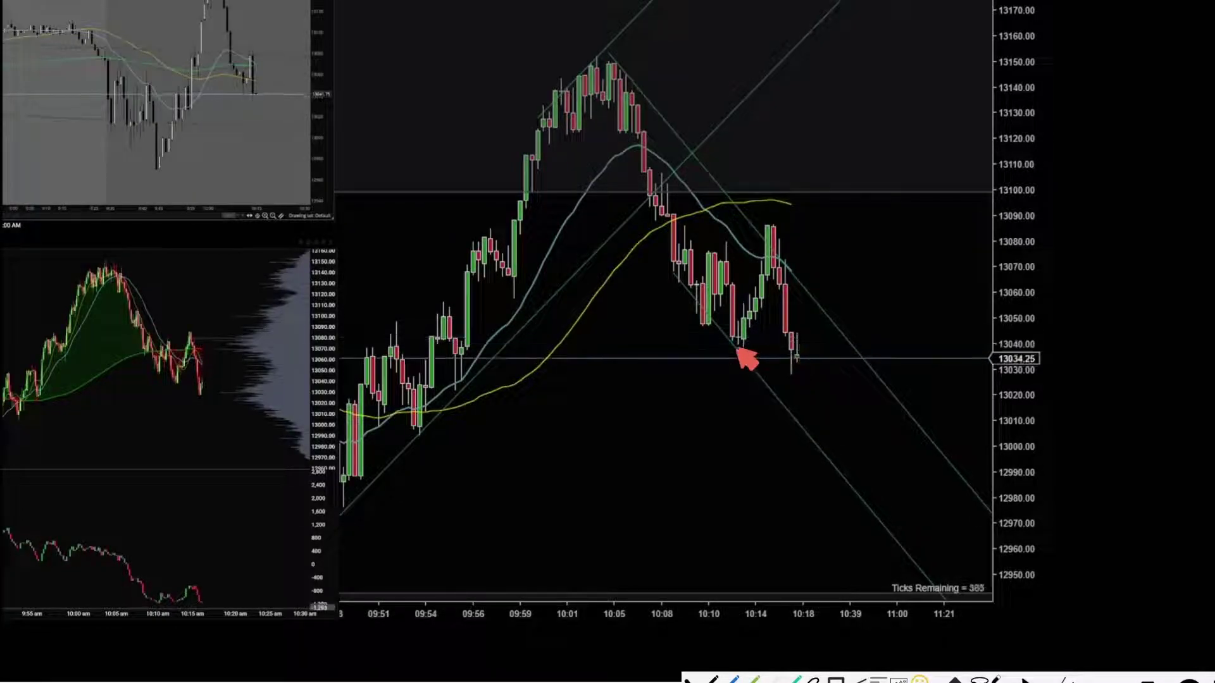
drag(729, 345, 909, 340)
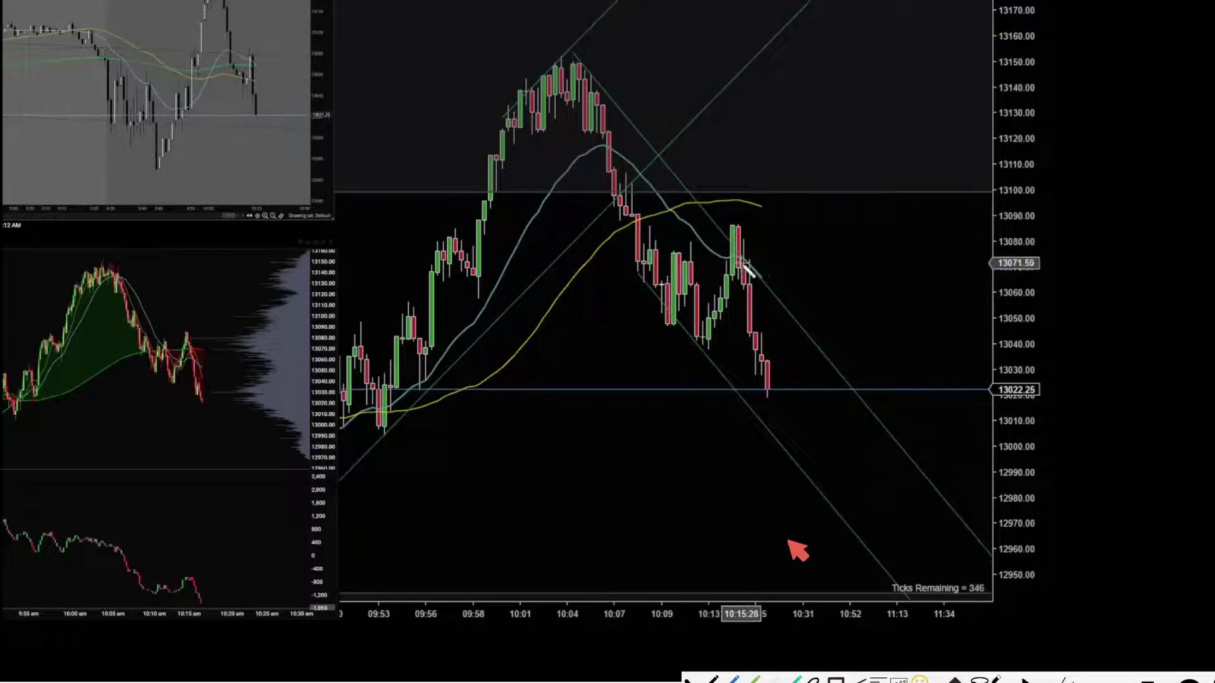
Draw and delete an arrow at the 10:14 pullback bar, then advance the replay two steps
drag(749, 253, 835, 242)
key(Delete)
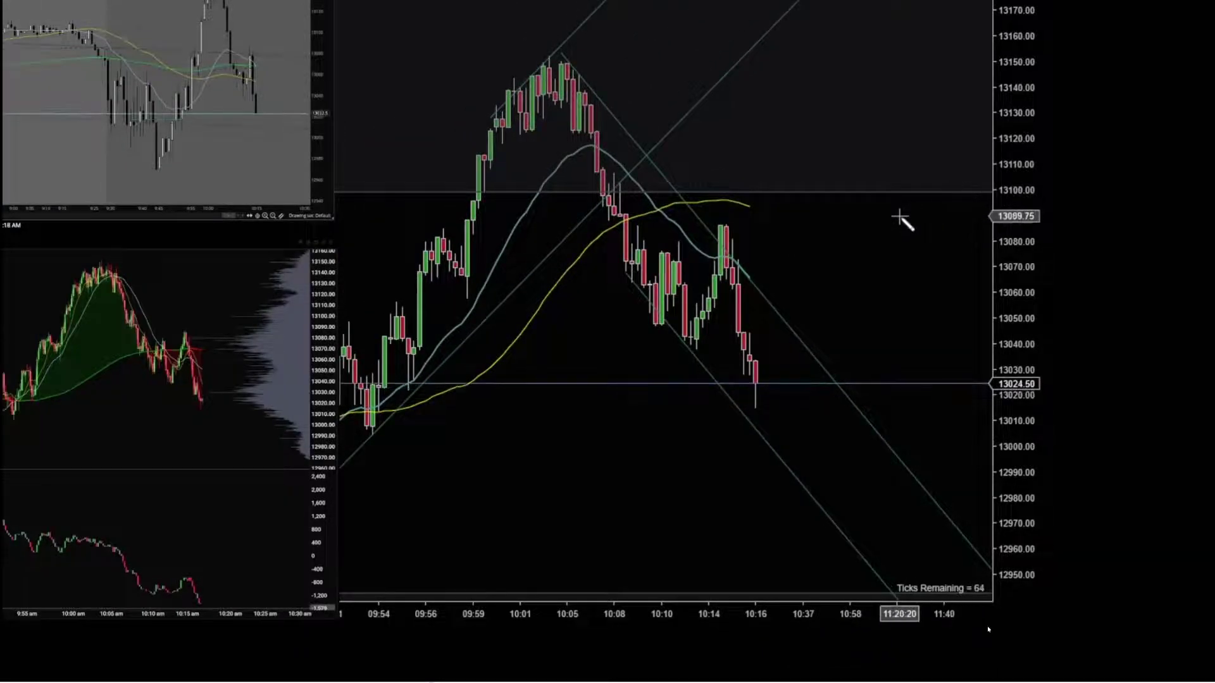
key(Right)
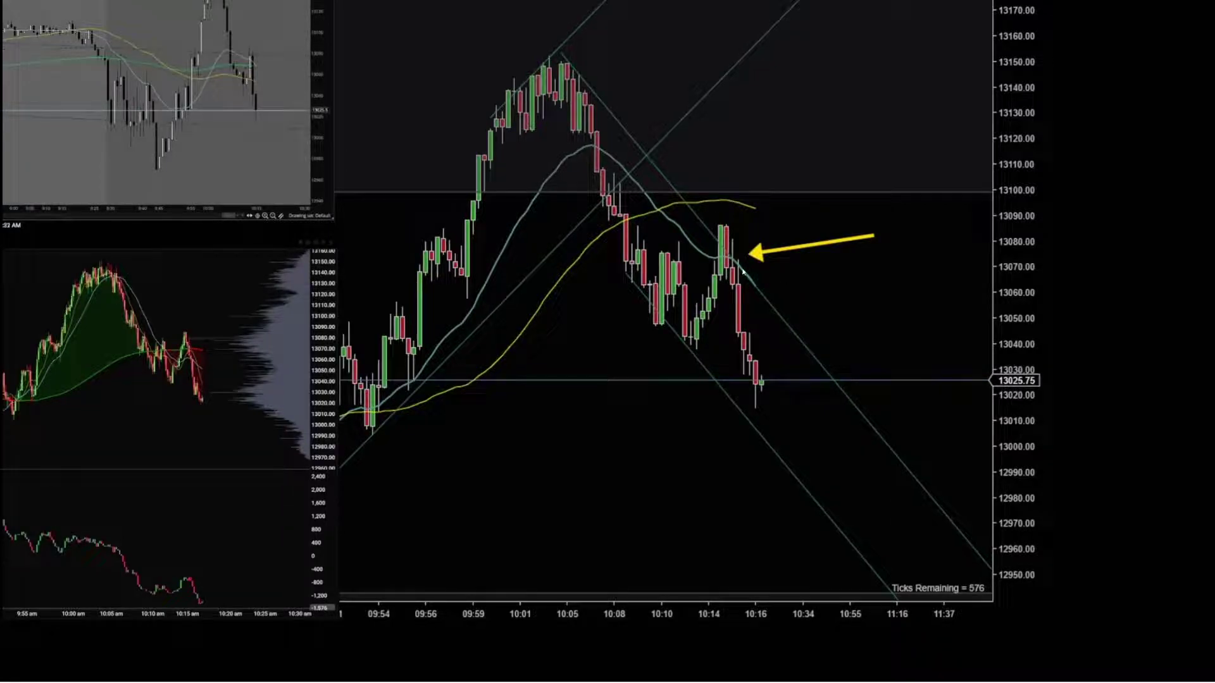
key(Right)
key(Right)
key(Right)
Step the replay back two bars and trace the yellow sell-off leg down from the peak
key(Left)
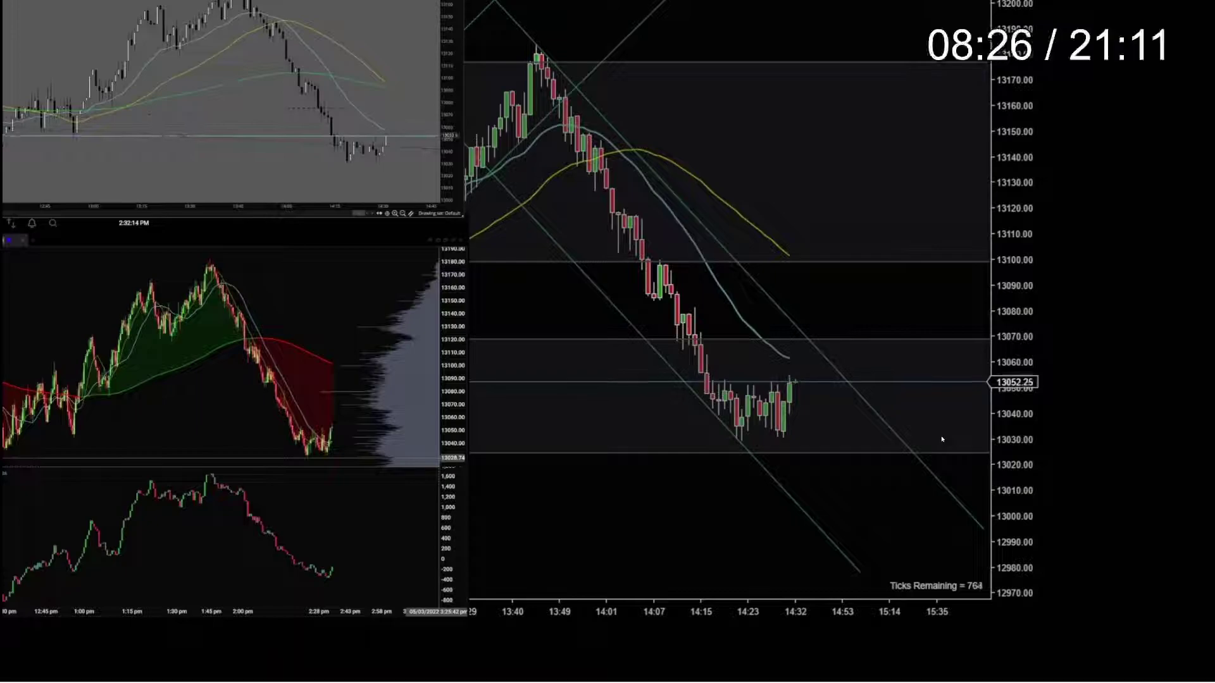
key(Left)
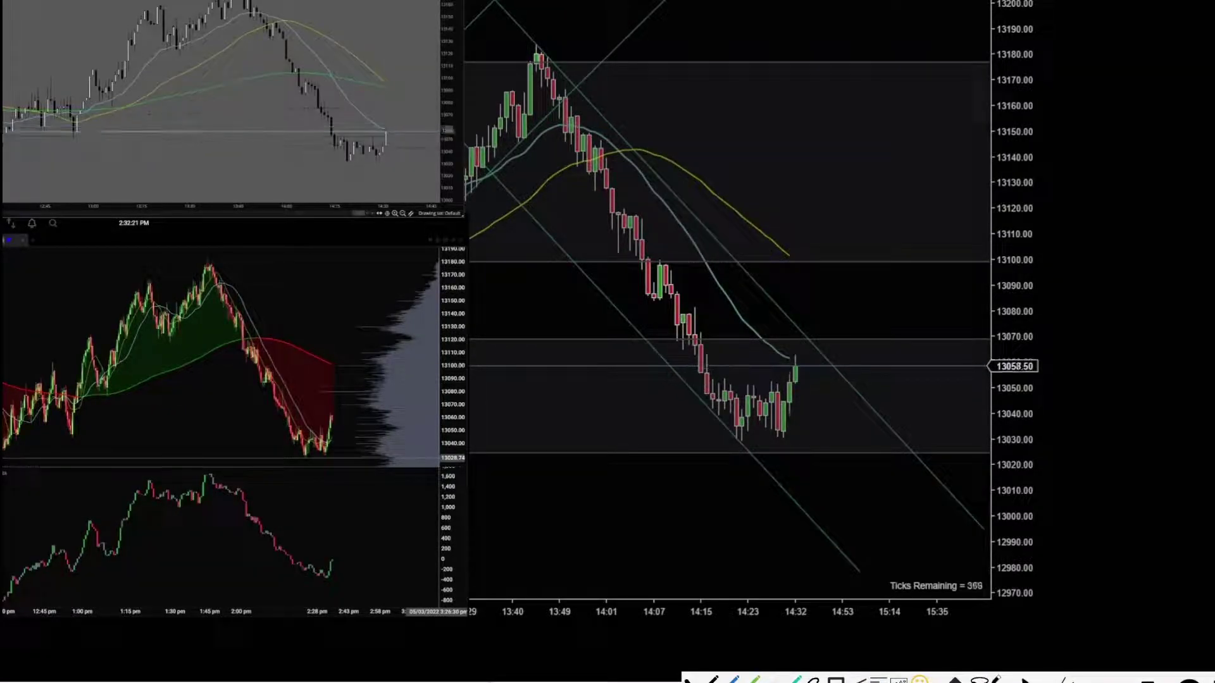
drag(533, 46, 709, 402)
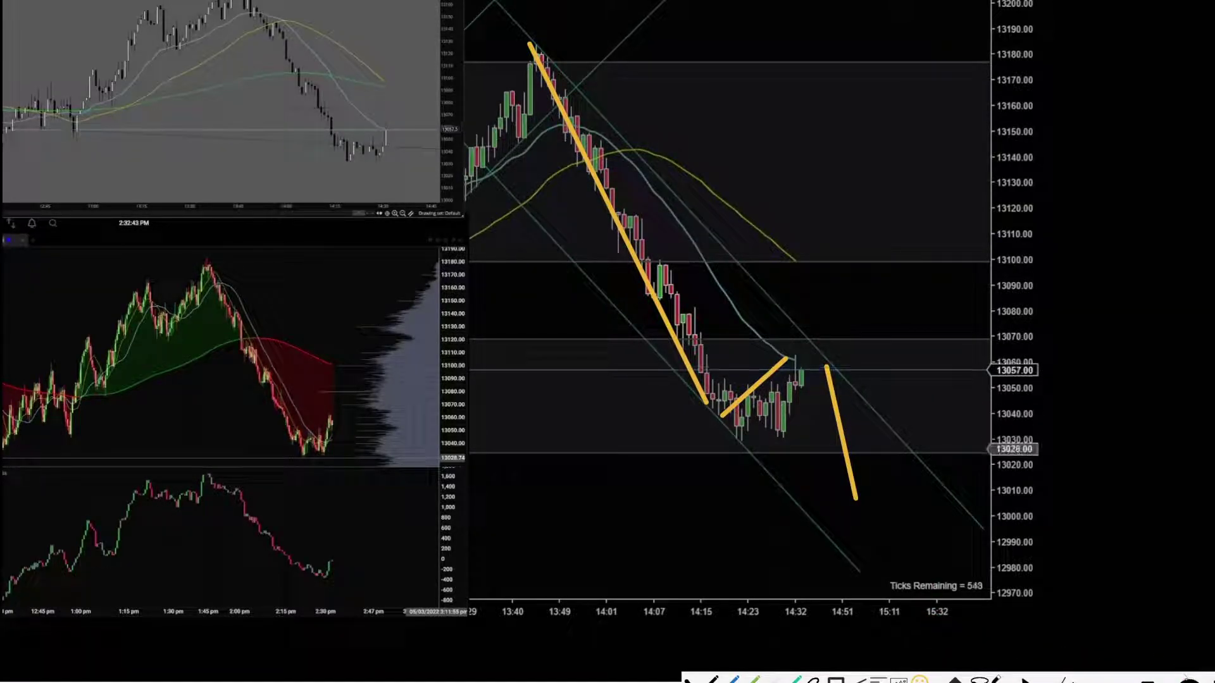
Undo the yellow projected-drop and pullback sketch strokes, keeping the sell-off leg line
key(ctrl+z)
key(ctrl+z)
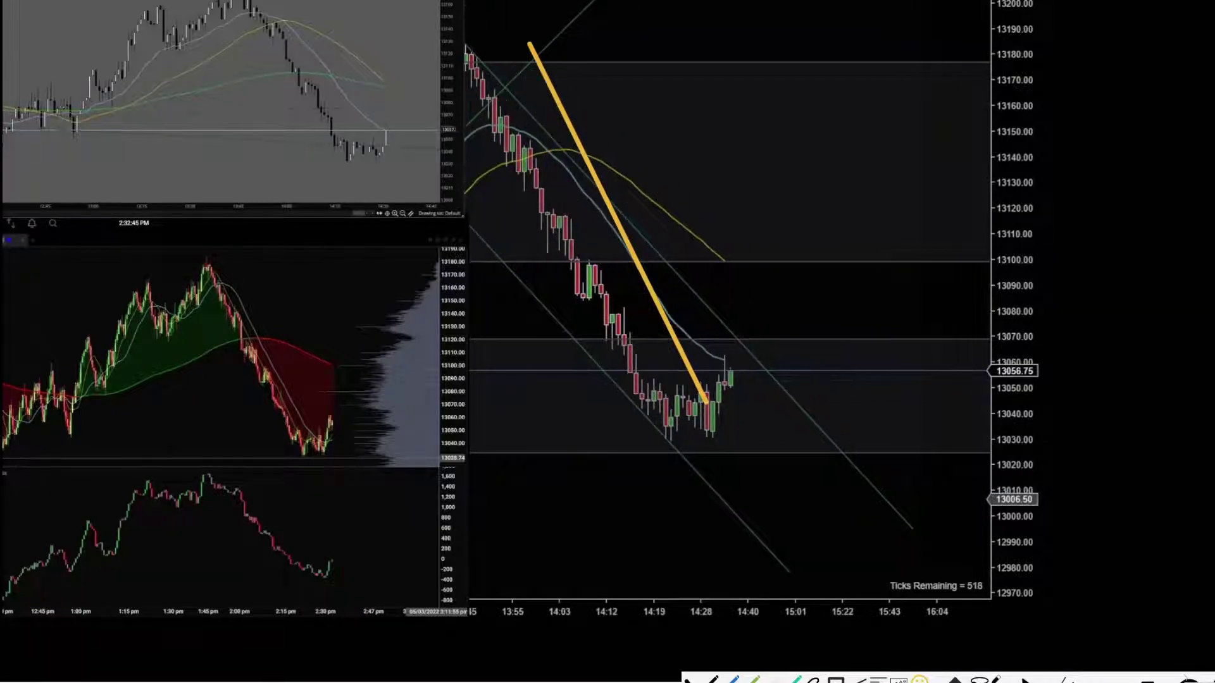
key(ctrl+z)
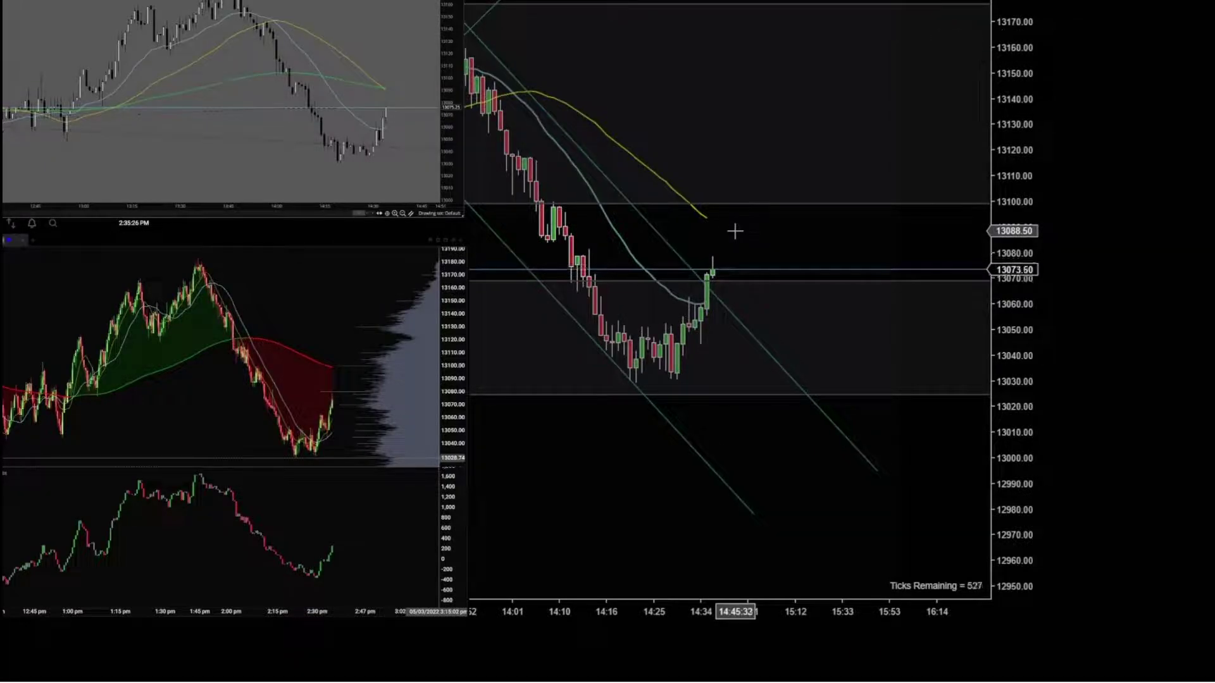
Step the market replay forward to where price trades around 13060
key(Right)
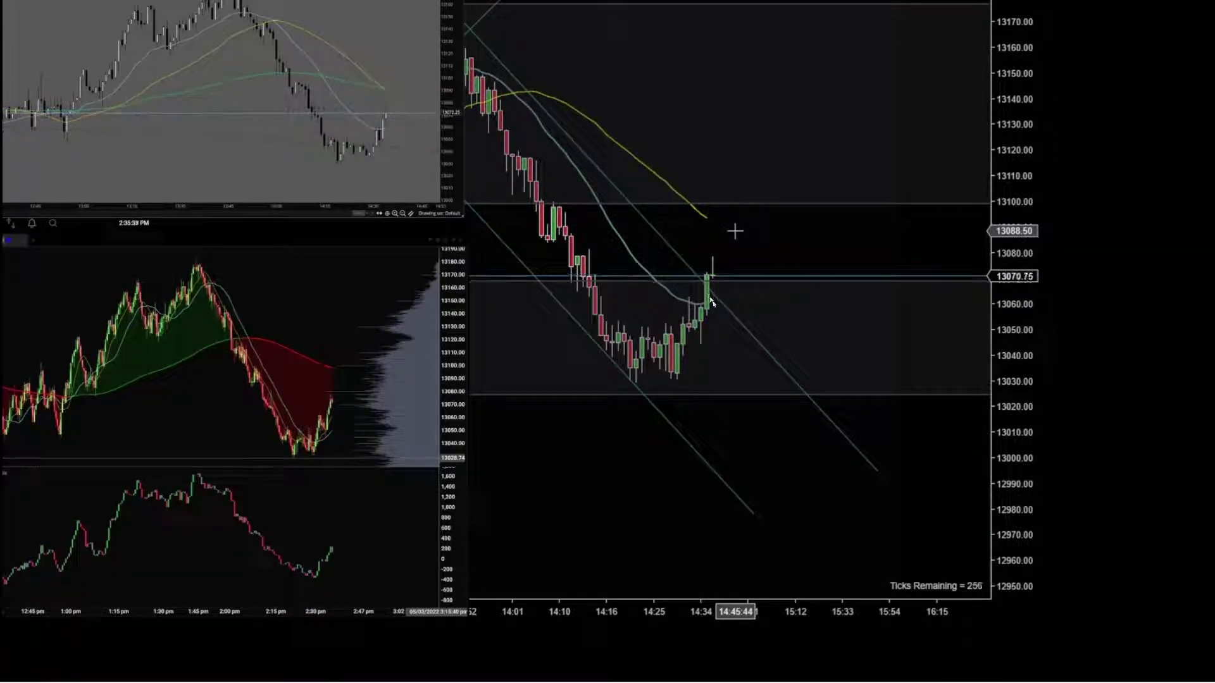
key(Right)
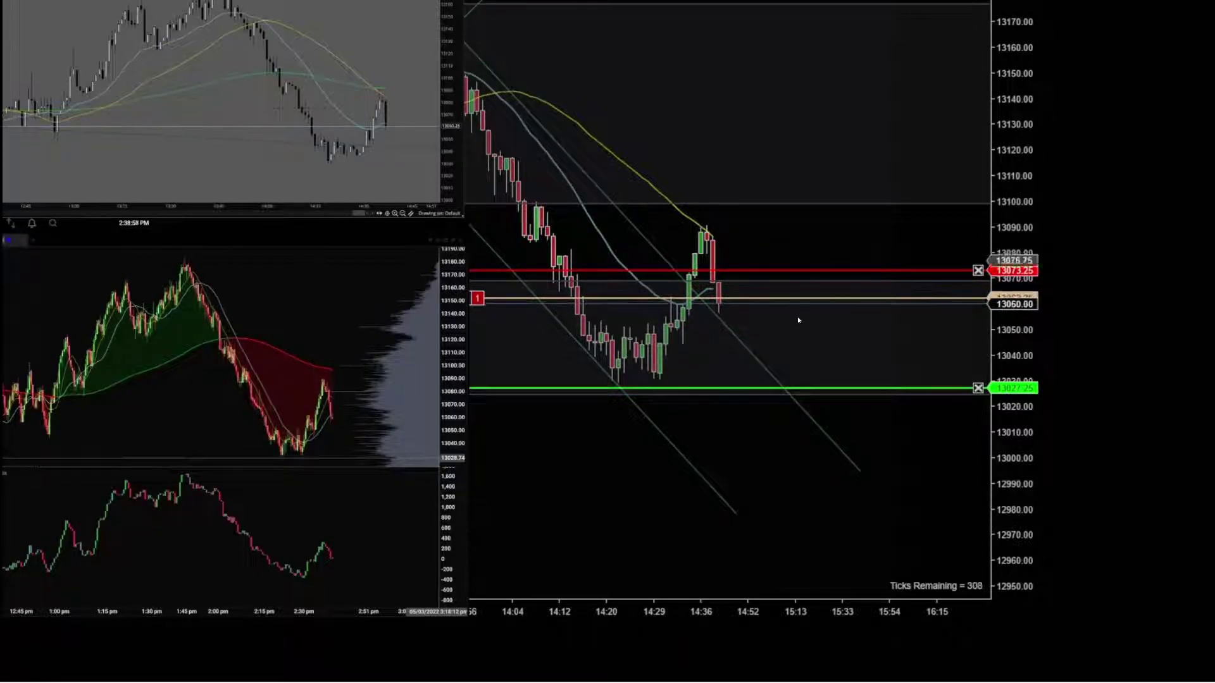
Move the short trade's stop-loss down to 13062.00
drag(729, 270, 731, 304)
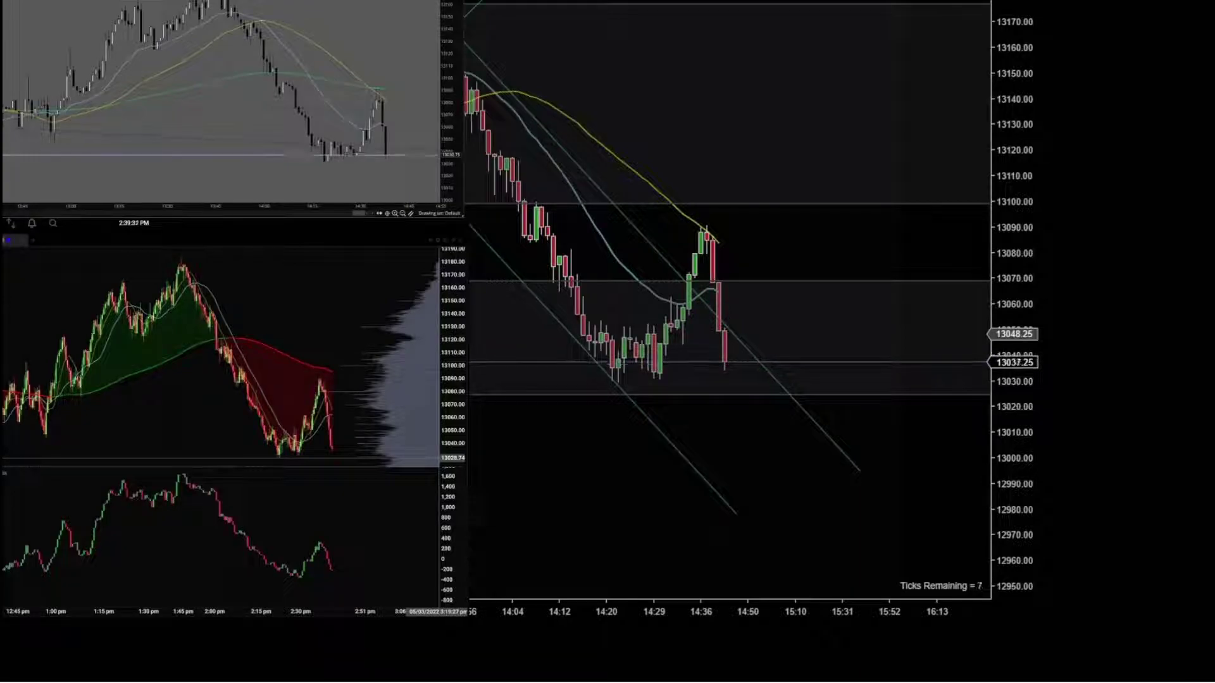
Advance the replay to the rebound near 13061 and delete the yellow entry-bar arrow
key(Right)
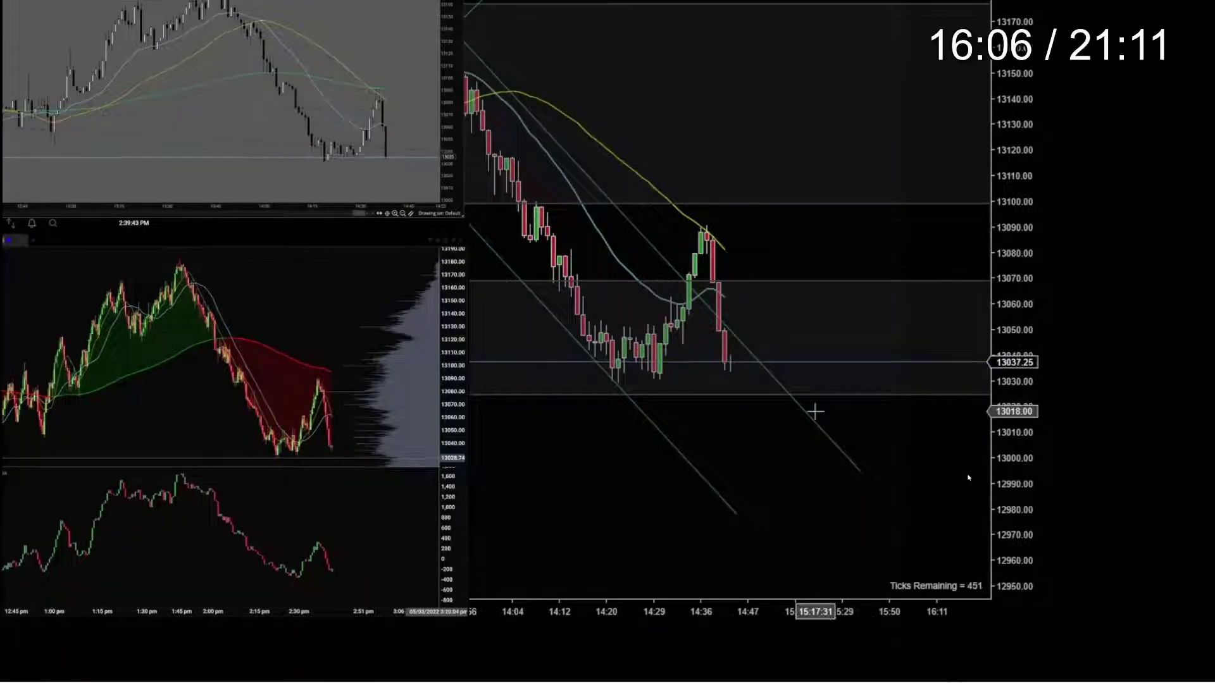
key(Right)
key(Right)
key(Right)
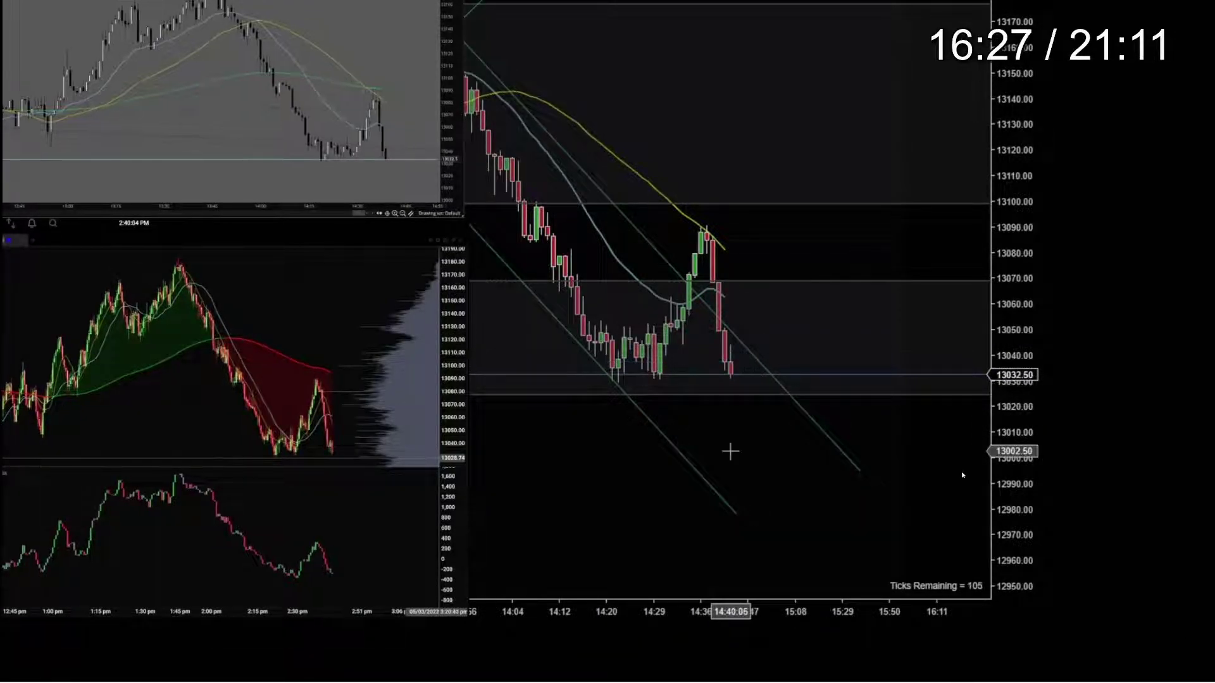
key(Right)
key(Right)
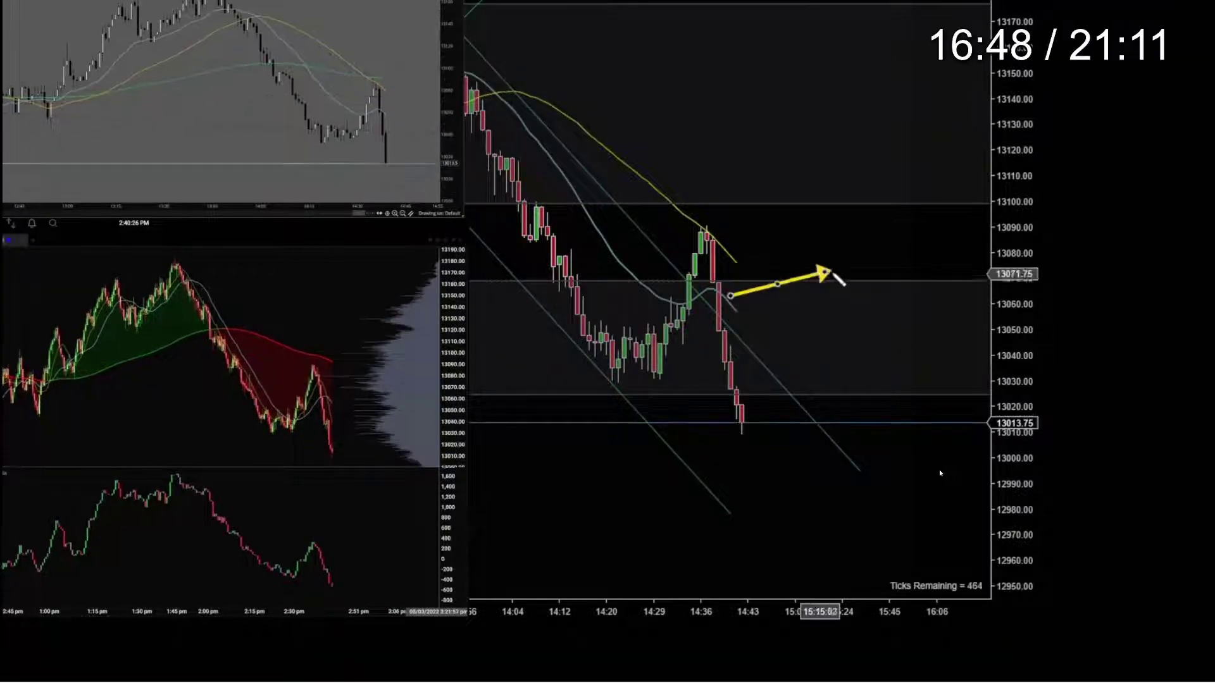
key(Right)
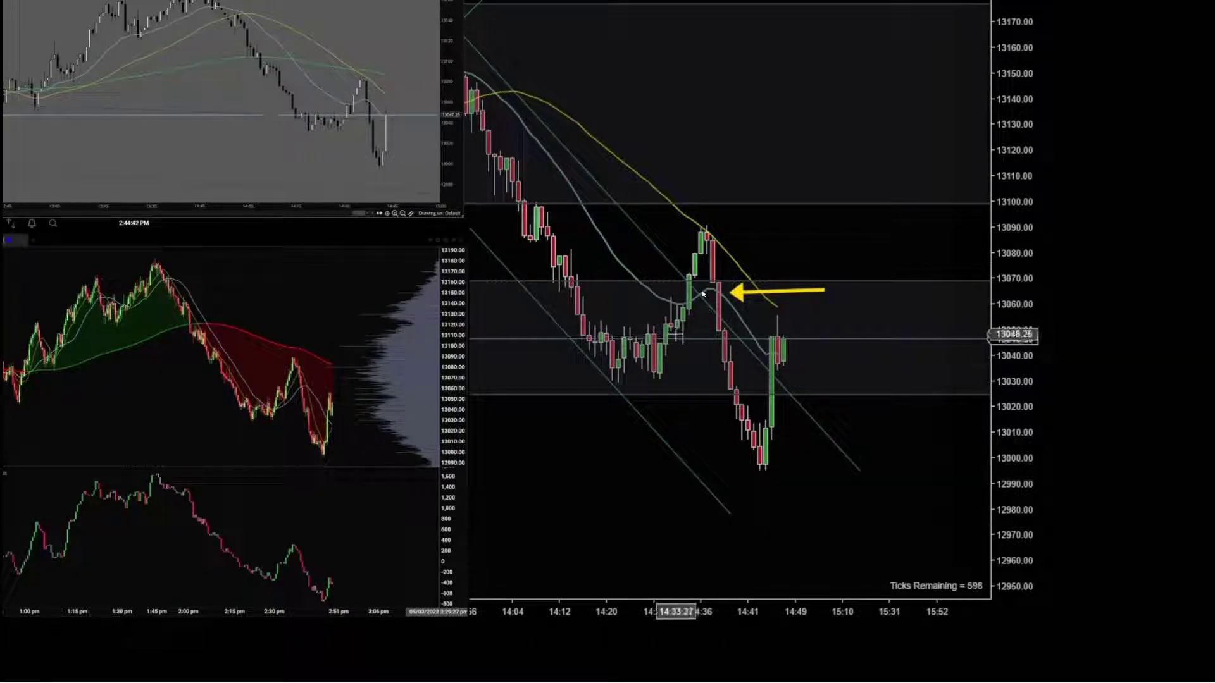
click(768, 290)
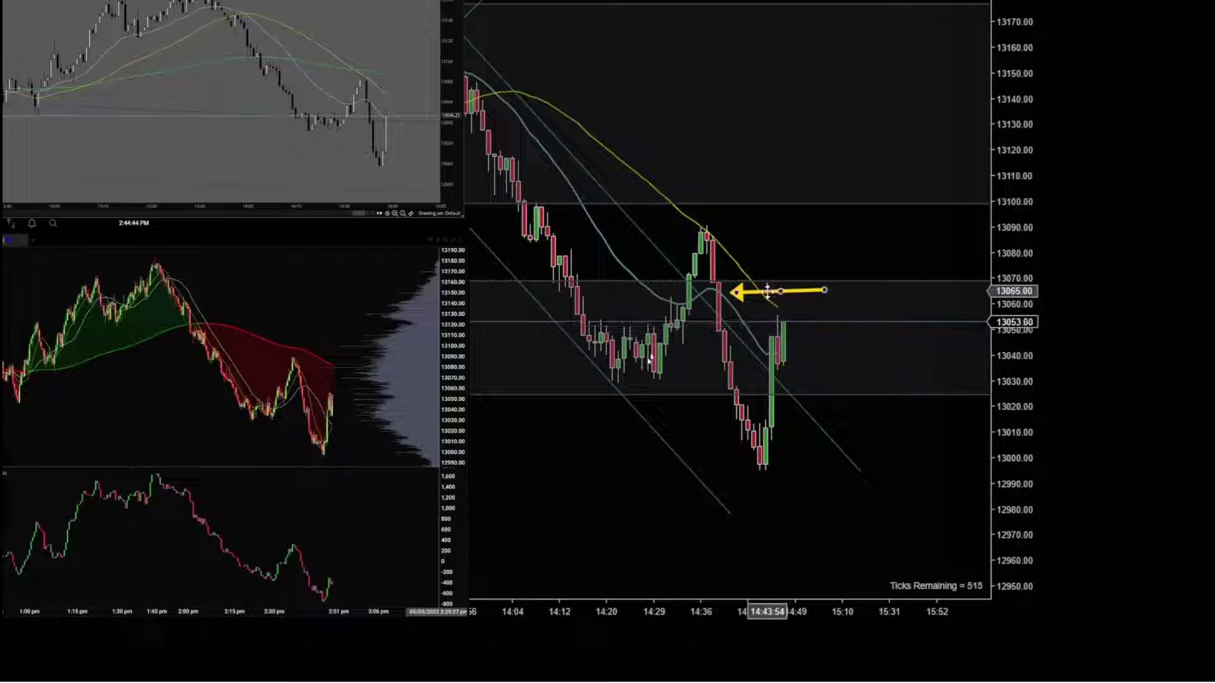
key(Delete)
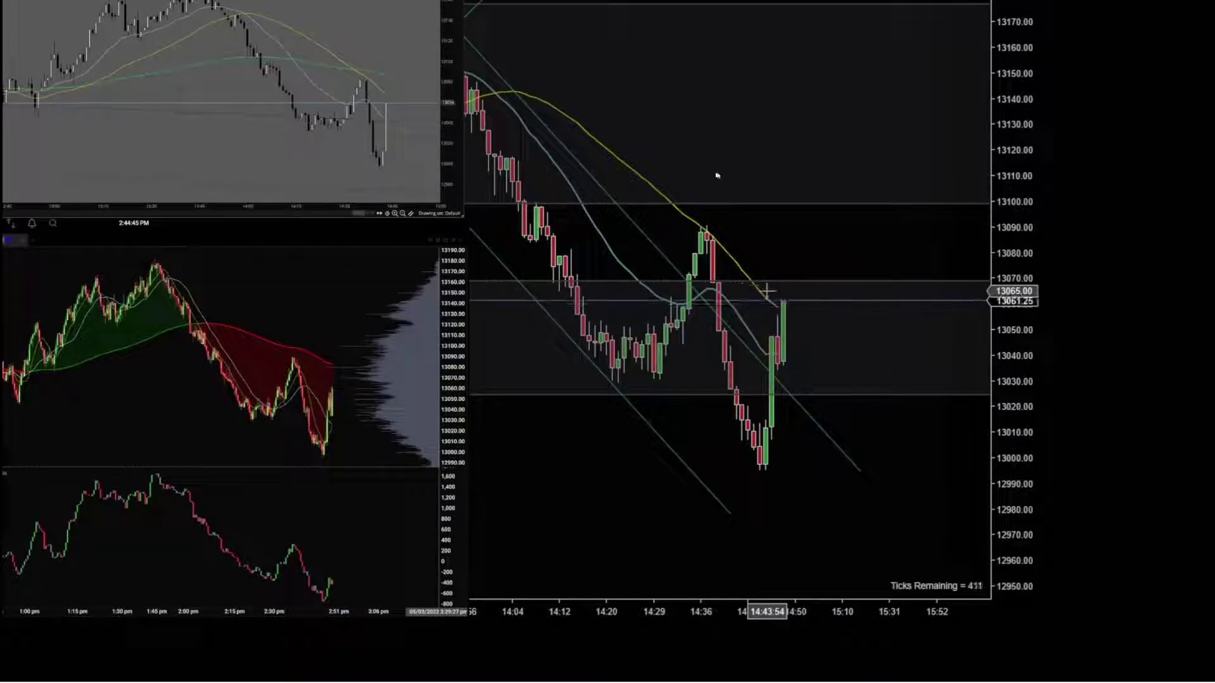